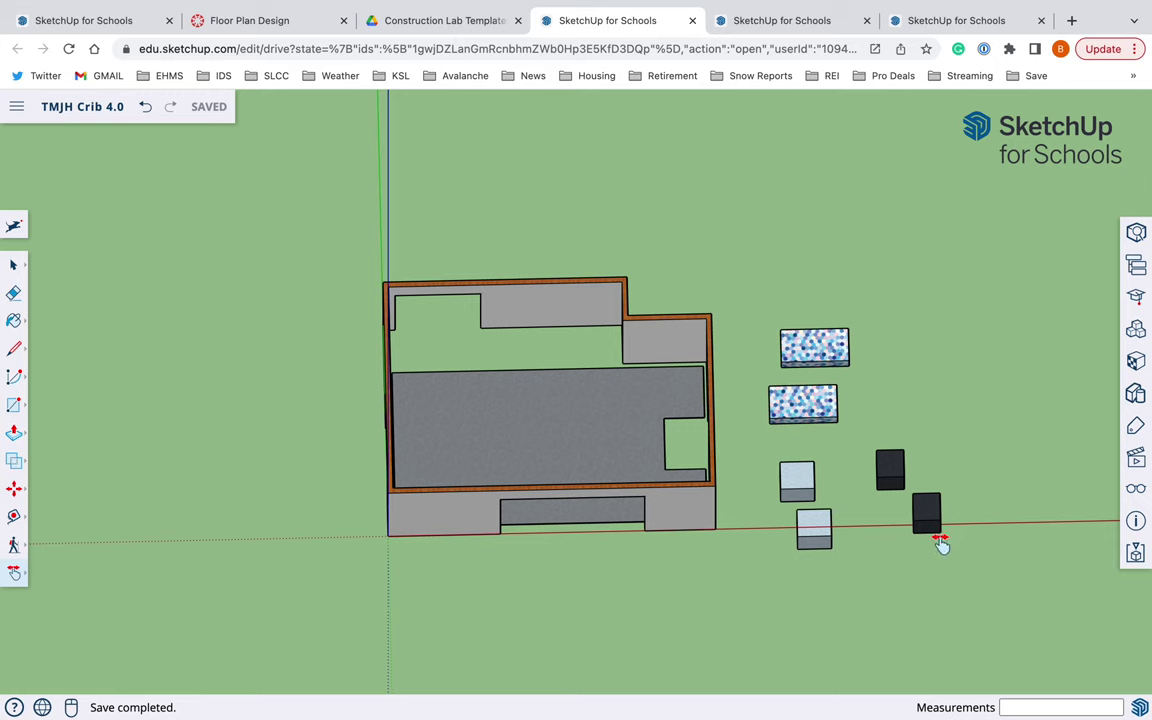
Delete one dark box beside the Crib 4.0 floor plan and switch to the Top scene view.
key("space")
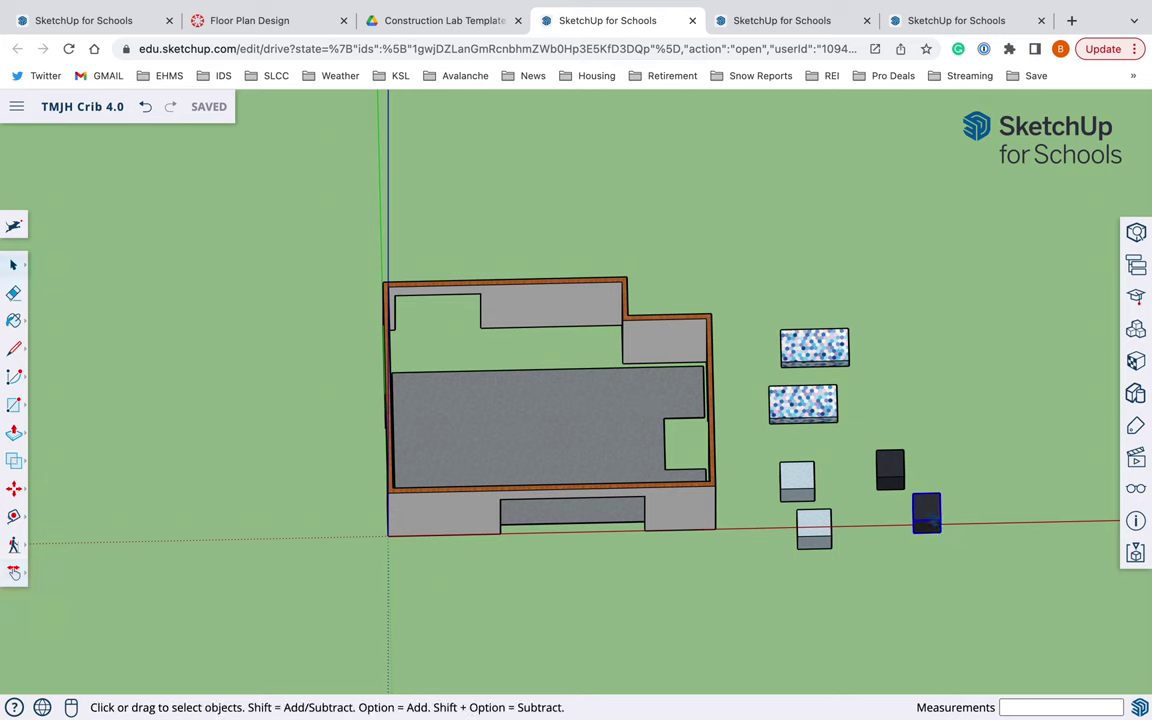
key("Delete")
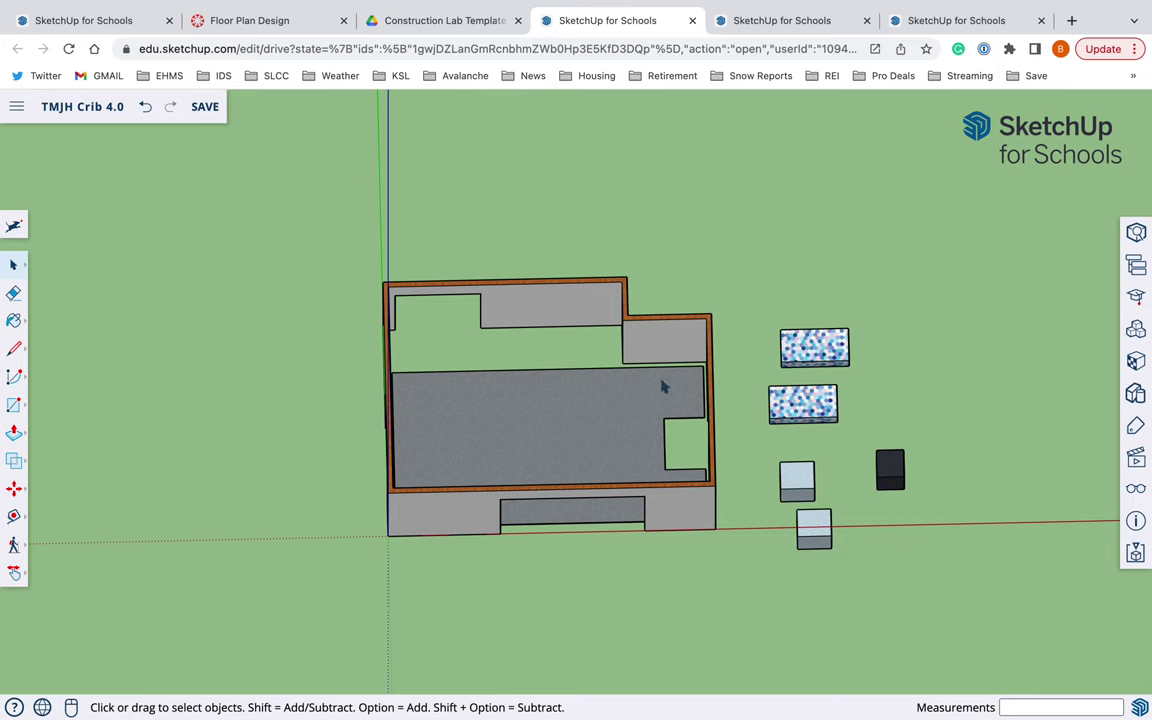
left_click(1136, 457)
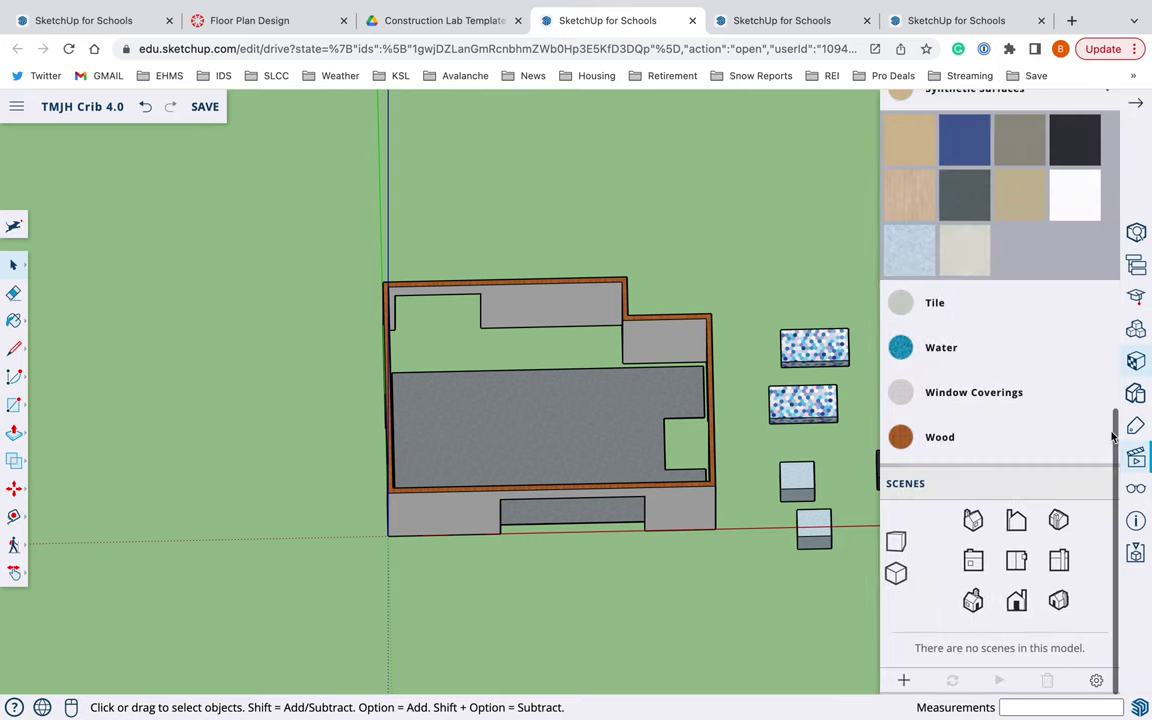
left_click(1012, 528)
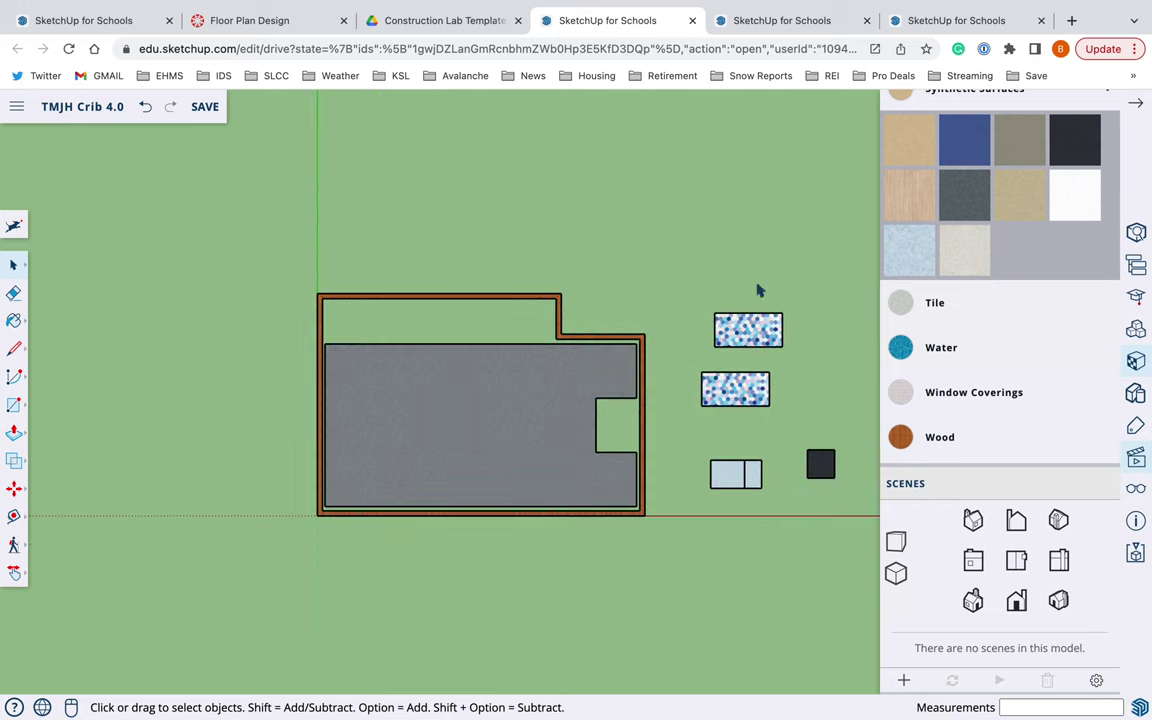
left_click(1141, 105)
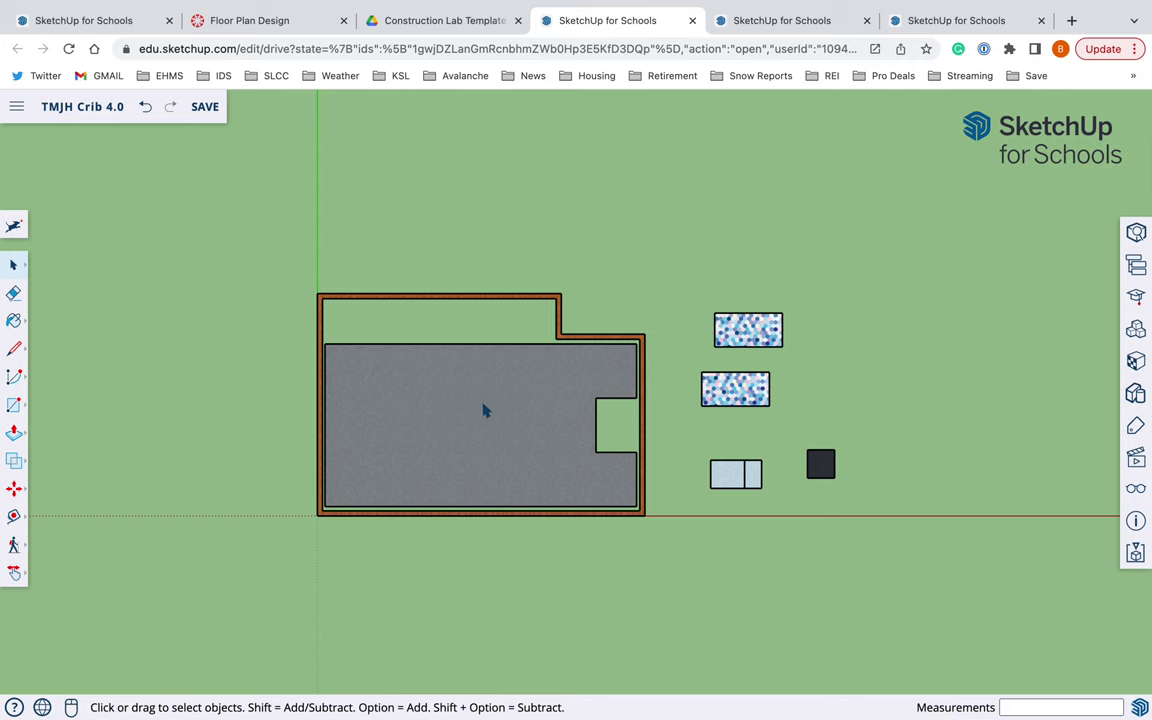
Review the Floor Plan Design assignment's room, bathtub, sink and dishwasher sizes, then return to Crib 2.0.
left_click(260, 21)
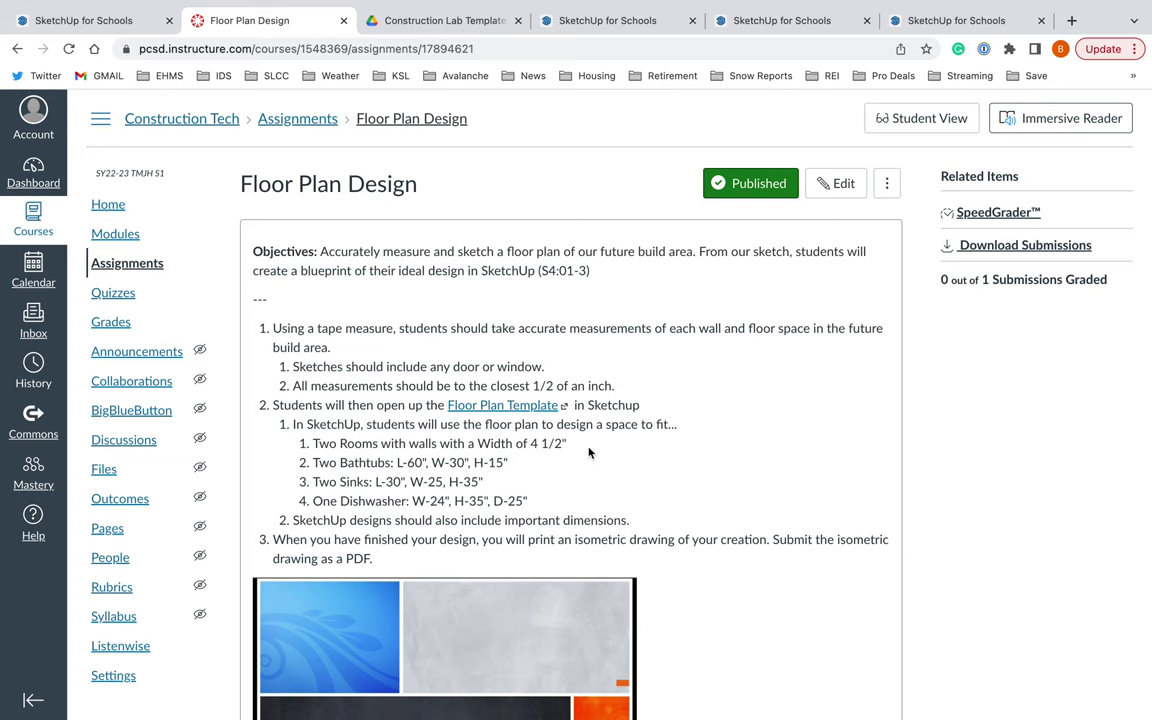
left_click(956, 22)
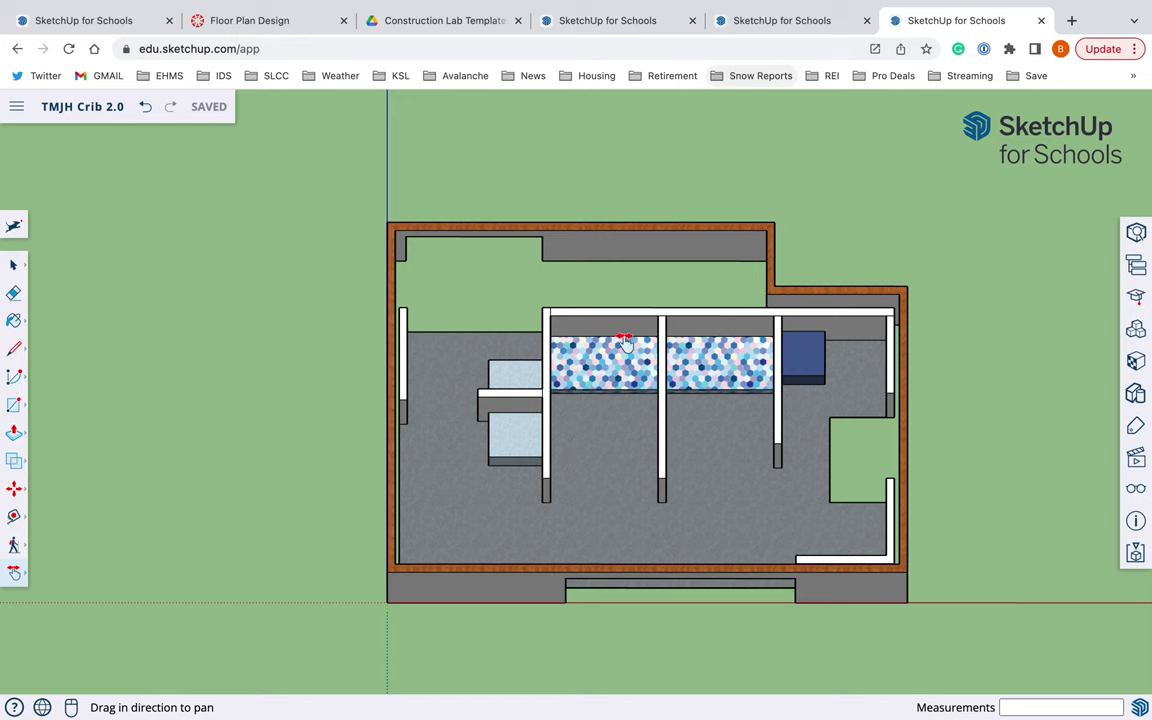
Tape-measure a Crib 2.0 partition wall end to confirm its 4 1/2" thickness, then switch tabs back.
scroll(537, 532, "up", 10)
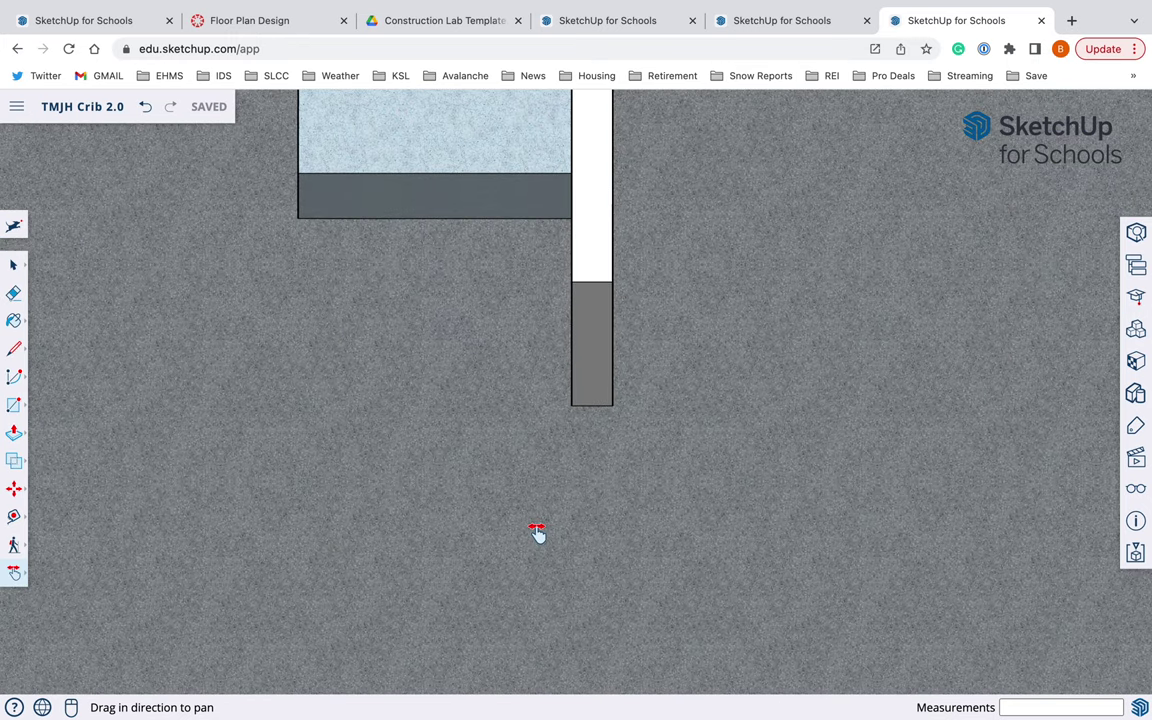
key("t")
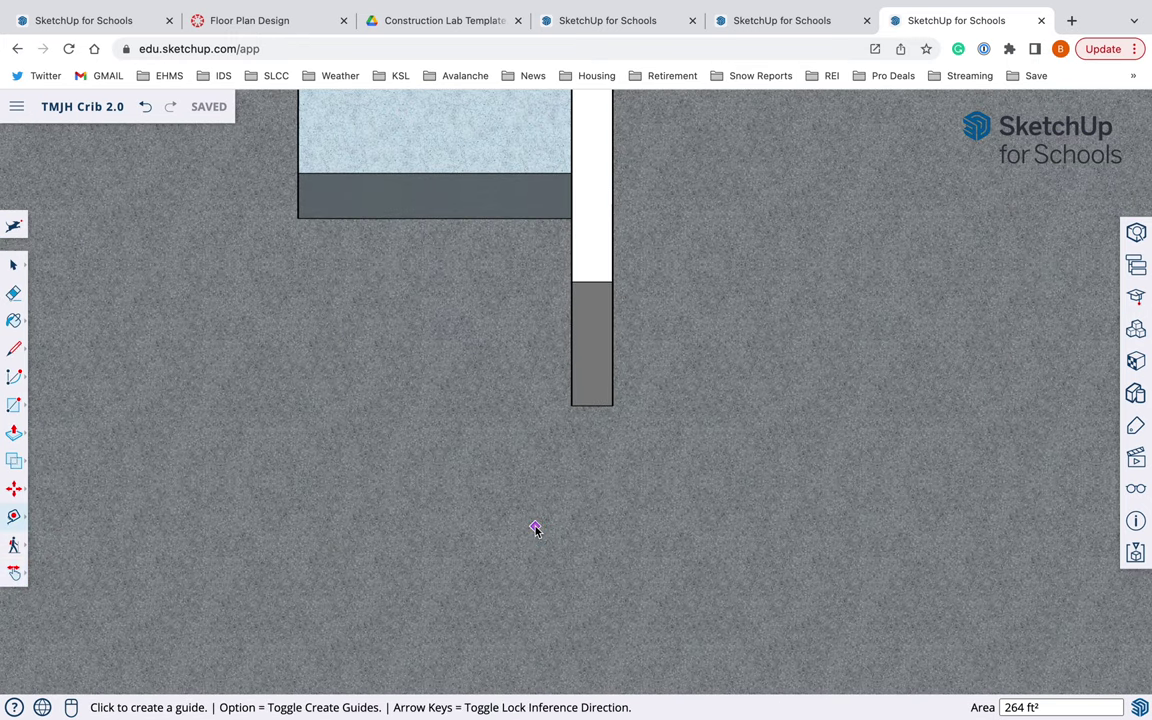
left_click(571, 405)
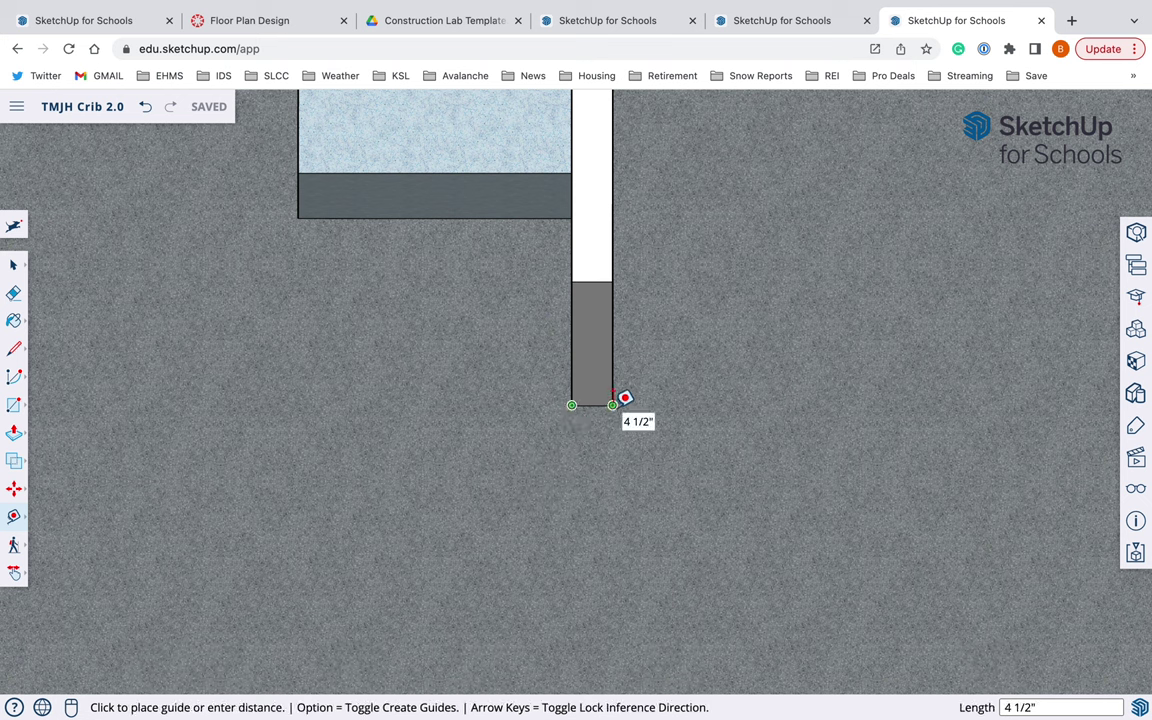
key("Escape")
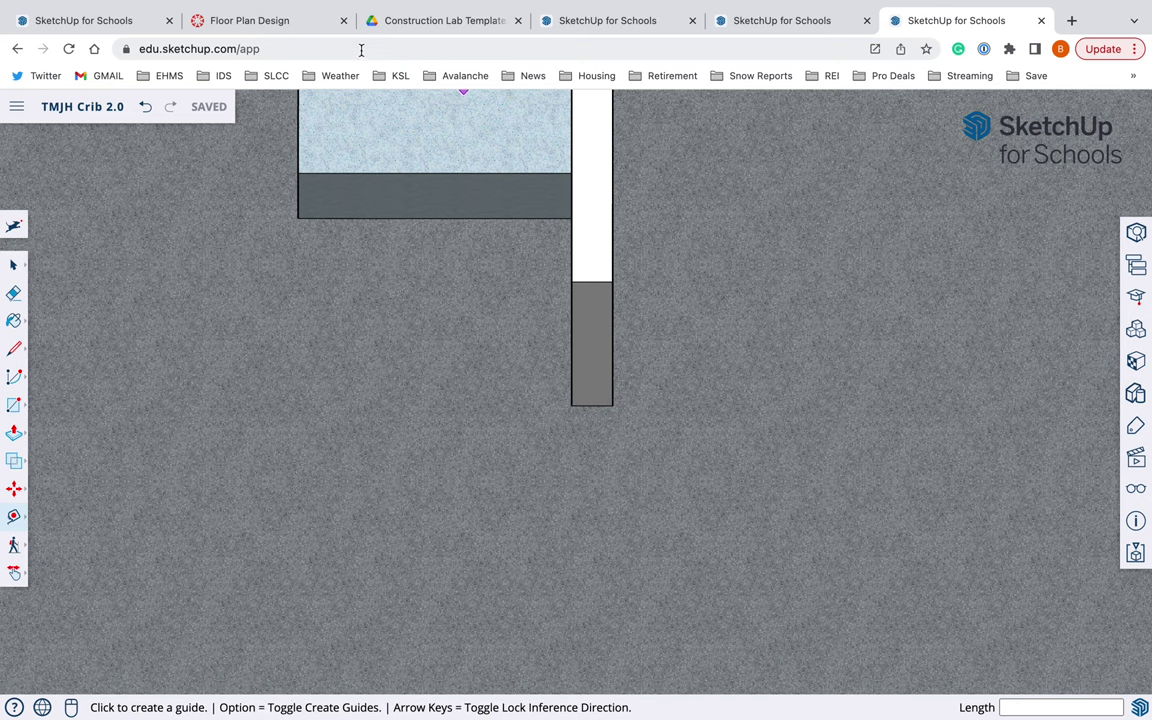
left_click(305, 20)
left_click(432, 20)
Return to the Crib 4.0 model and orbit slightly to reveal the wall thickness.
left_click(602, 20)
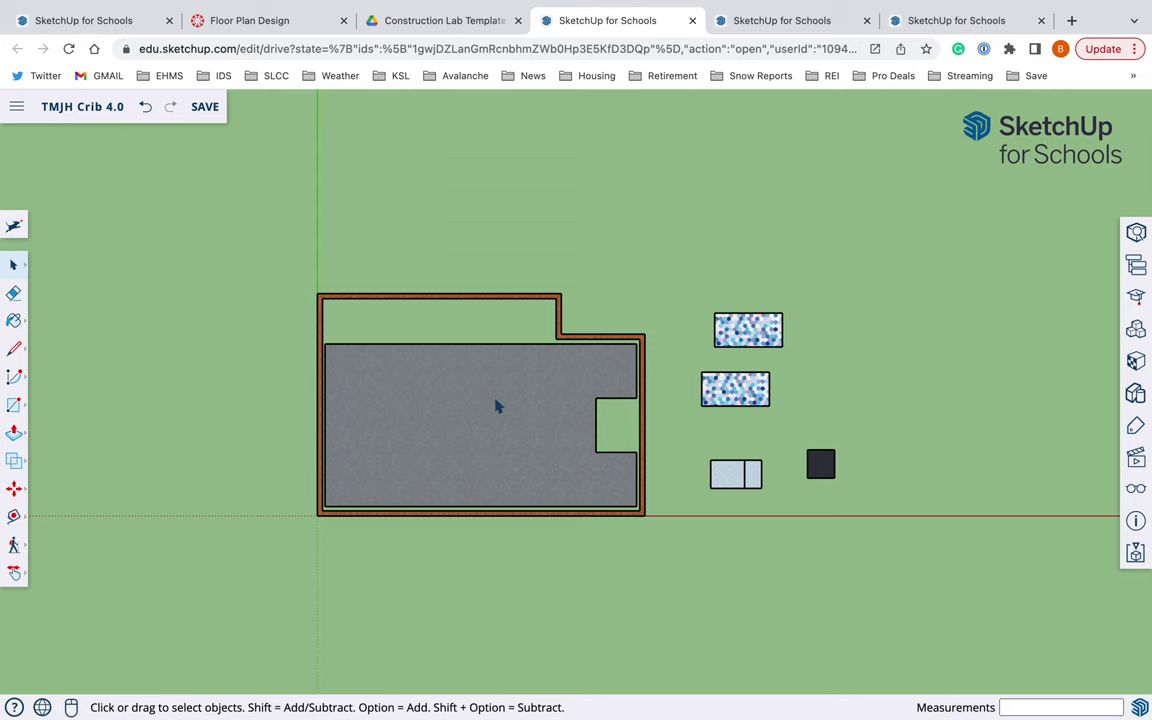
scroll(497, 405, "up", 5)
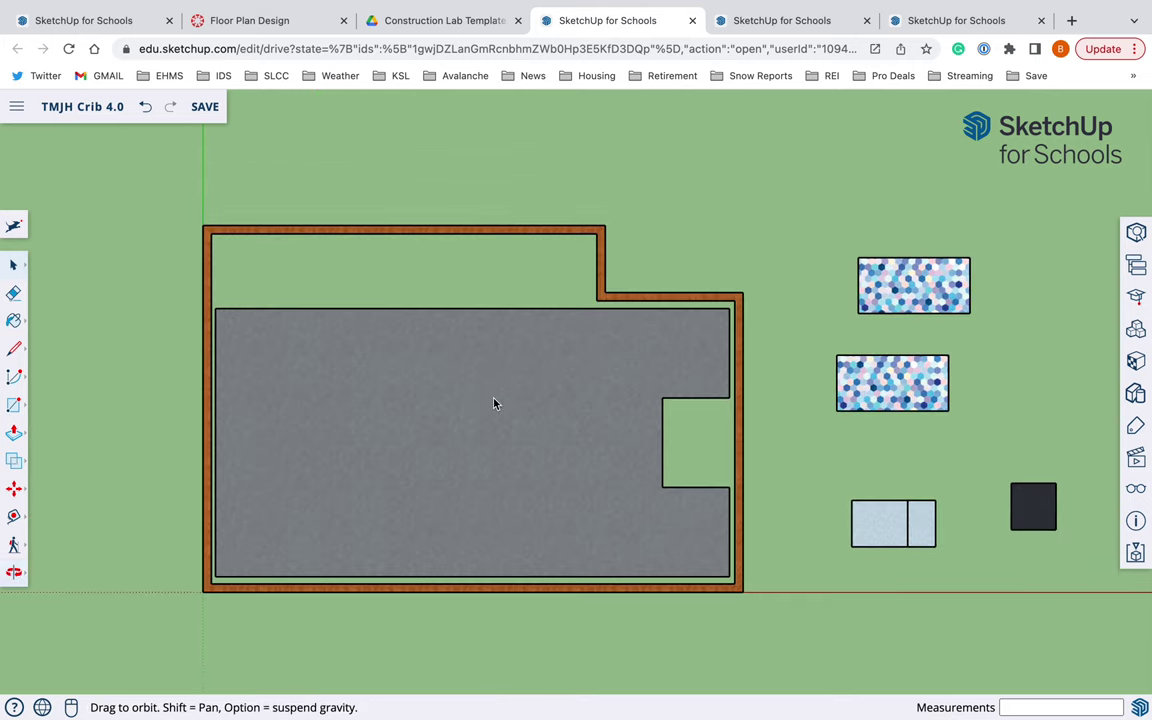
middle_click_drag(494, 403, 497, 405)
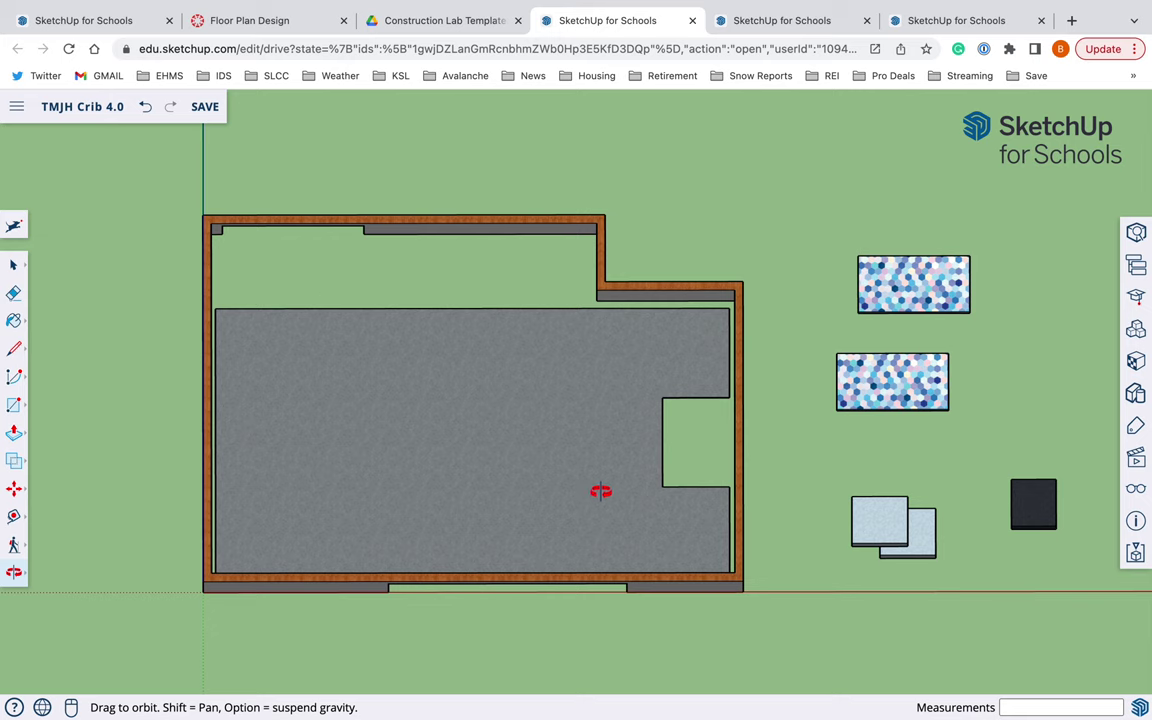
key("l")
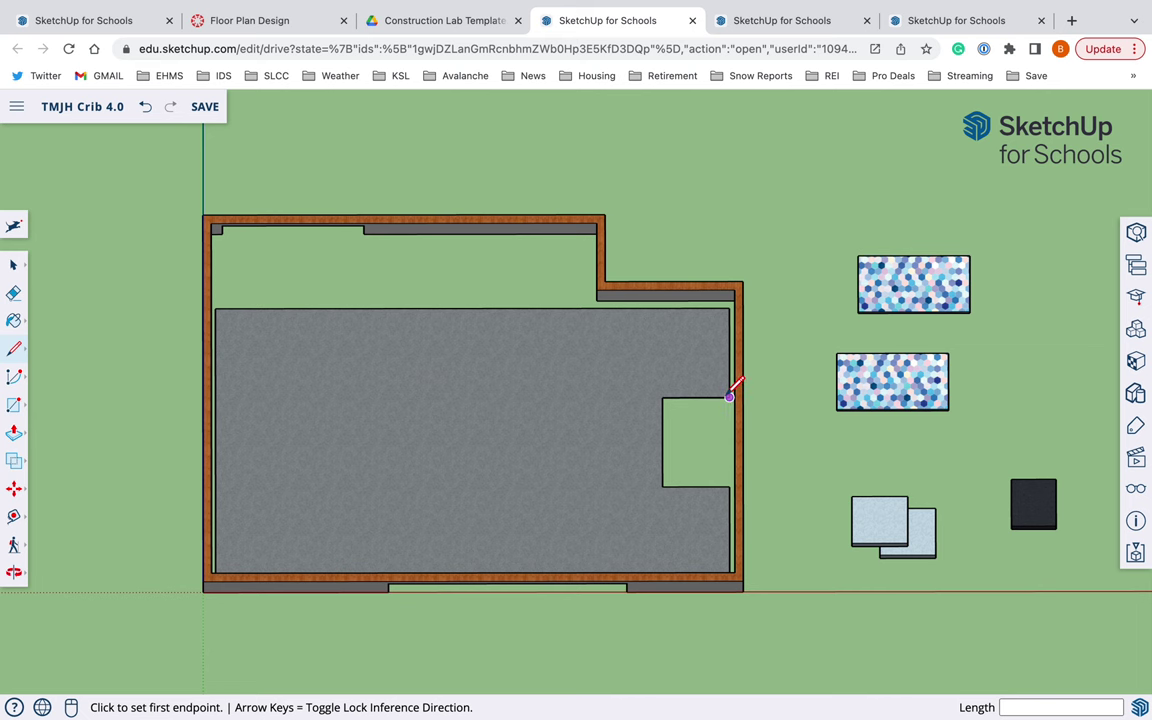
scroll(729, 397, "down", 2)
scroll(738, 385, "up", 8)
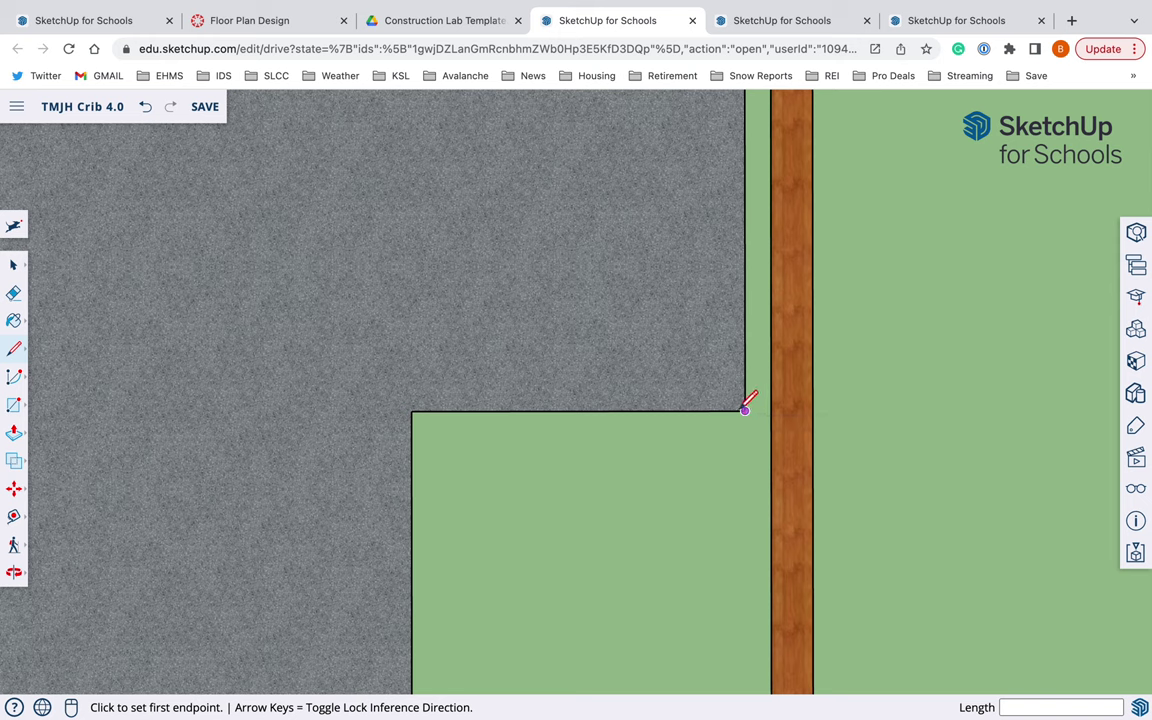
Draw a 4 1/2"-wide wall strip from the notch corner up to the floor's top edge.
left_click(745, 409)
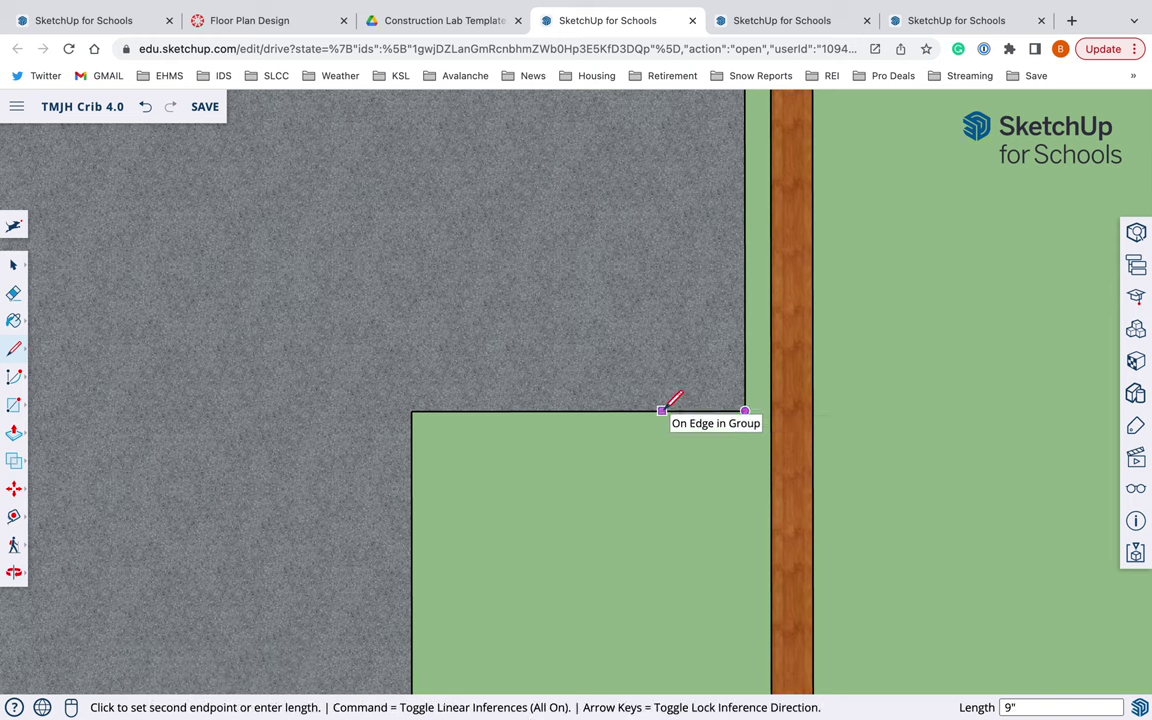
type("4.5")
key("Return")
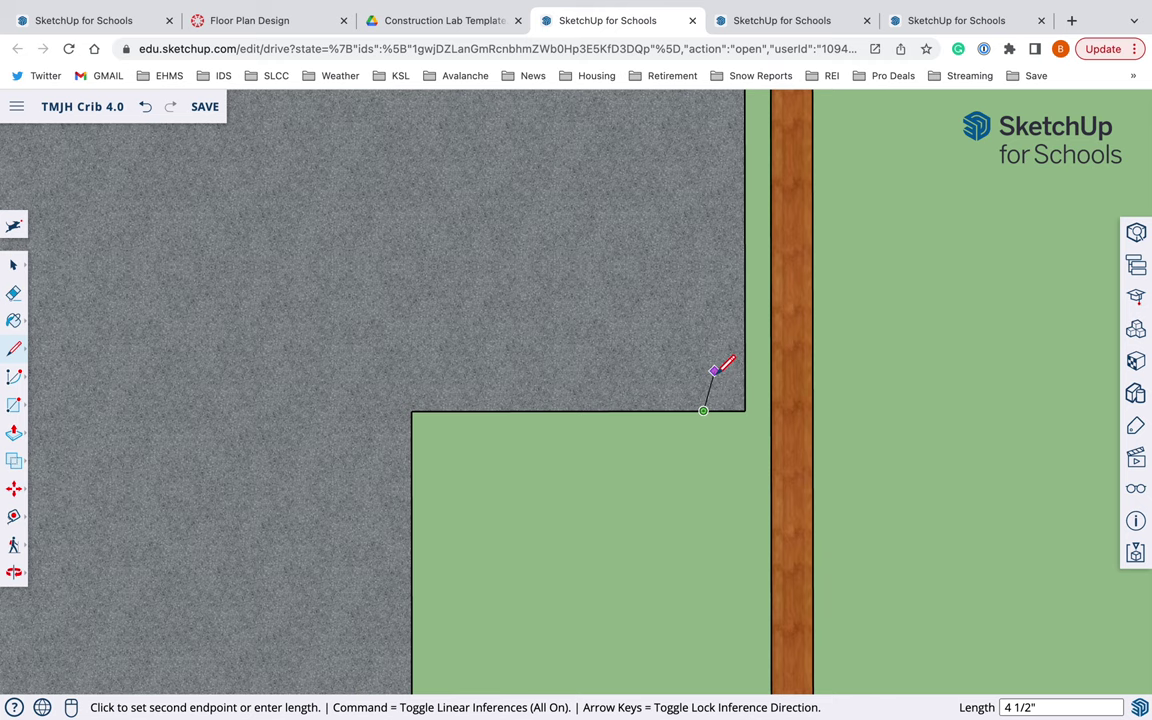
scroll(714, 370, "up", 1)
scroll(714, 370, "down", 5)
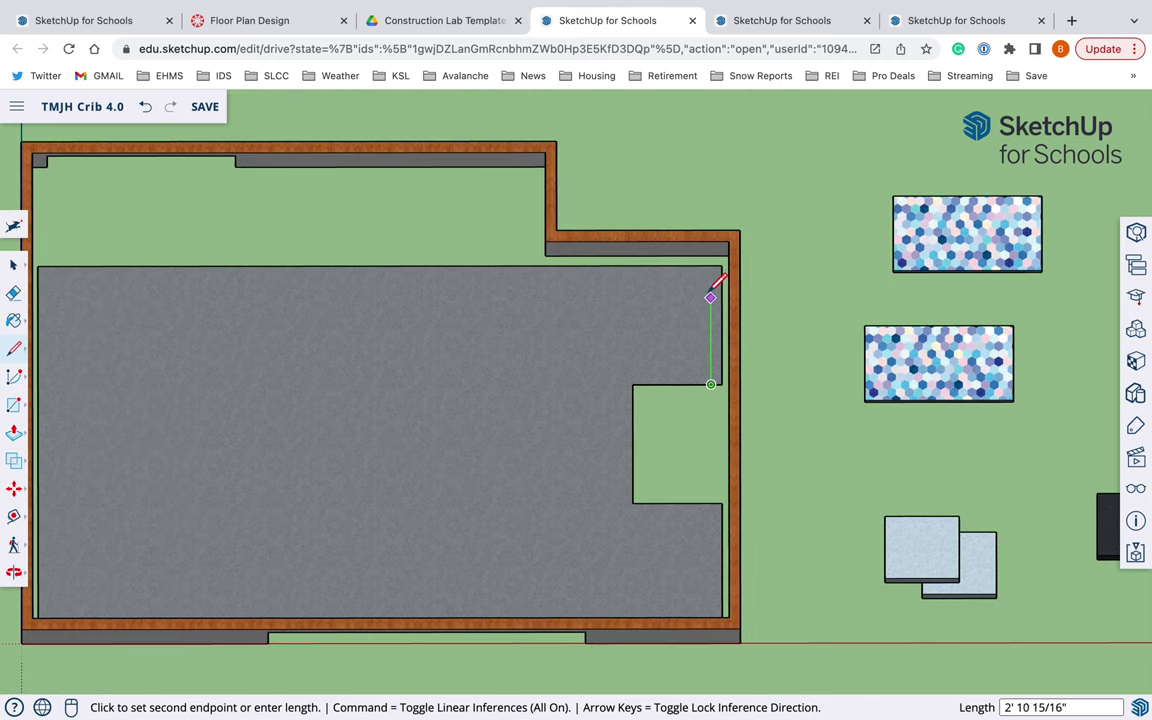
left_click(710, 265)
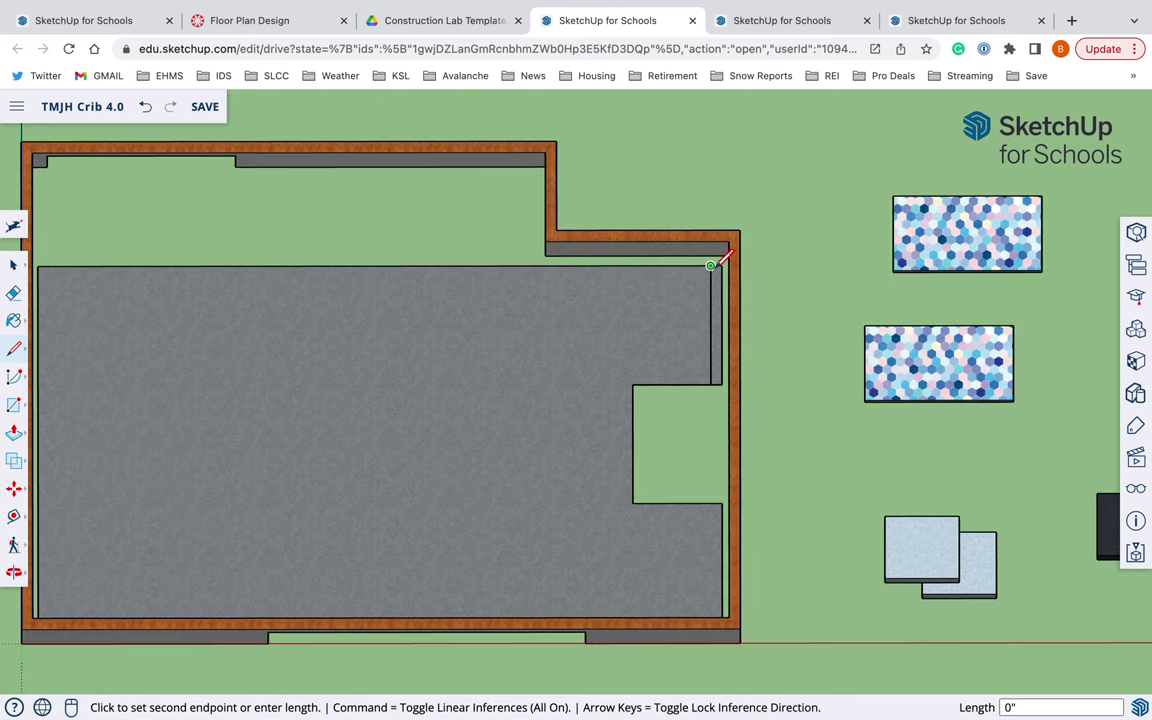
left_click(721, 265)
left_click(722, 384)
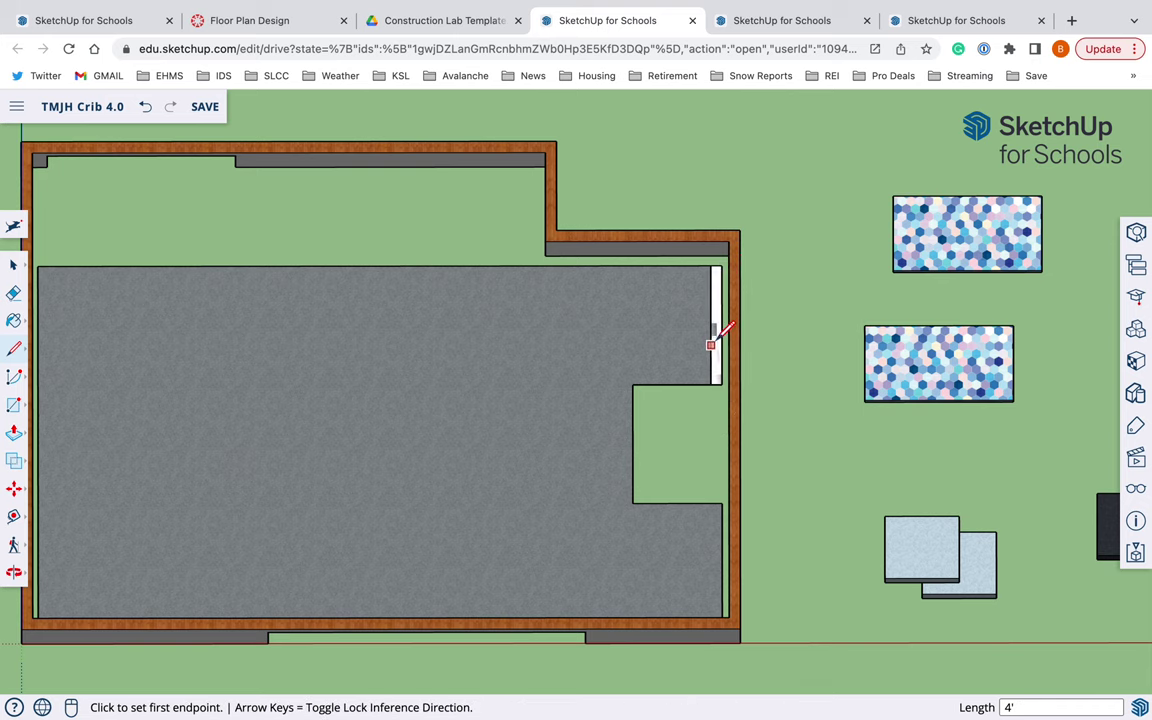
scroll(711, 346, "down", 3)
scroll(712, 347, "up", 5)
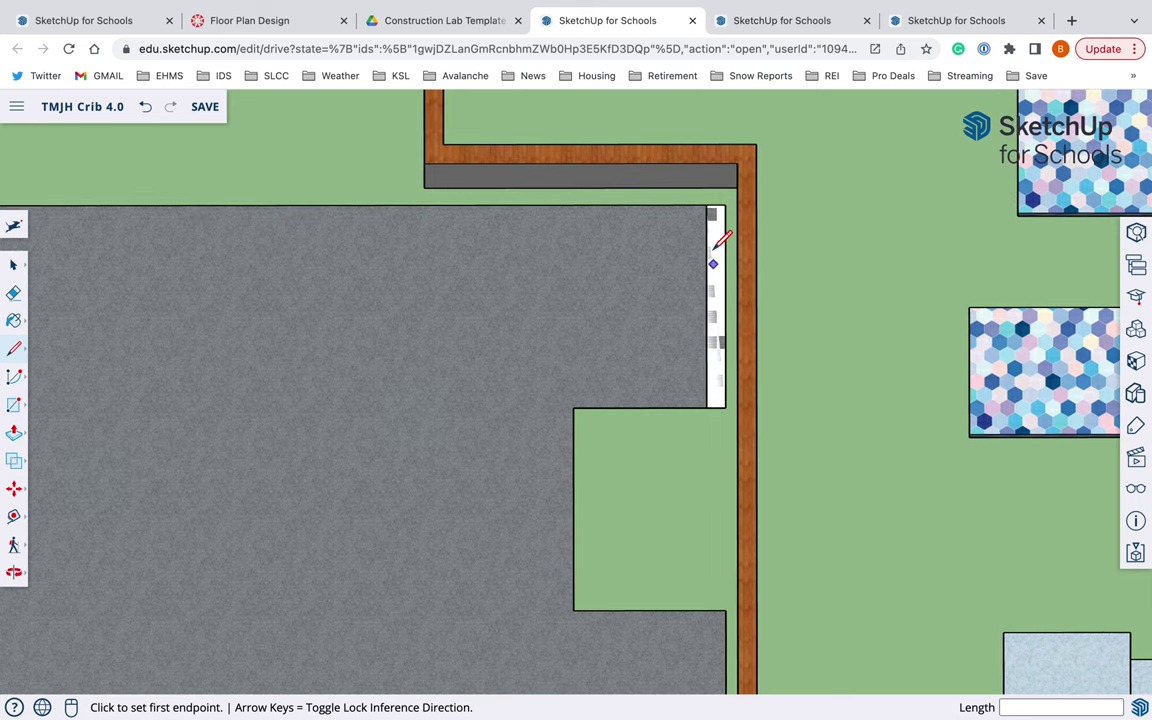
scroll(708, 250, "down", 5)
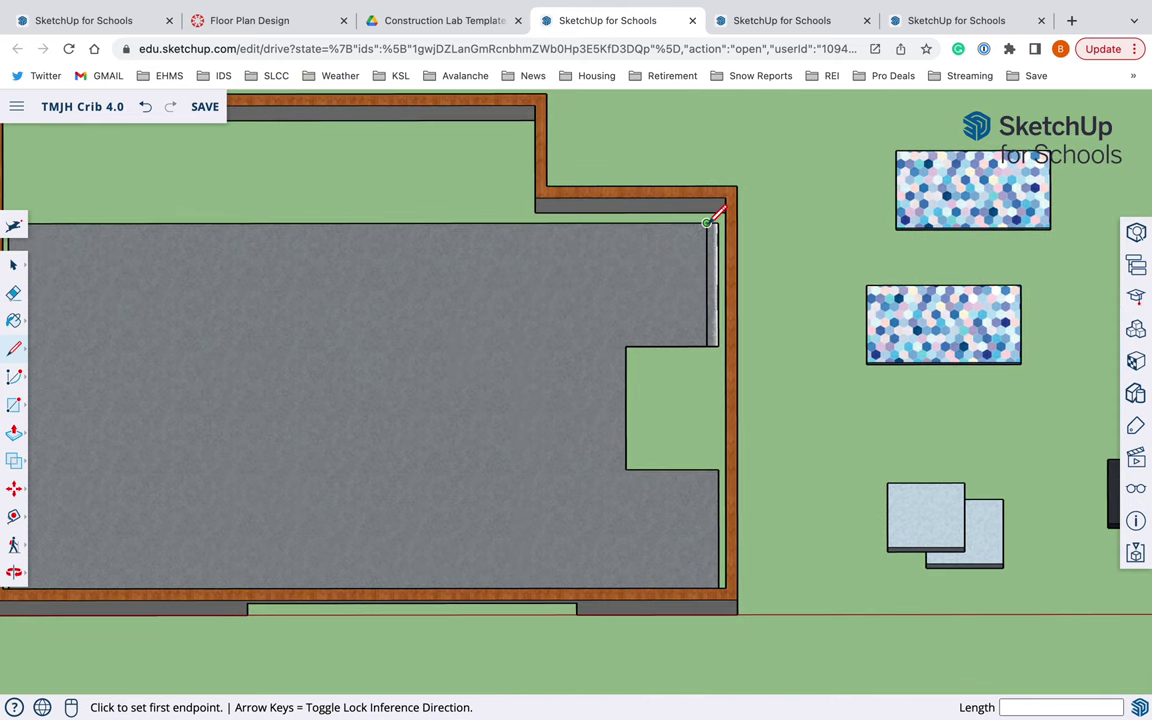
left_click(707, 222)
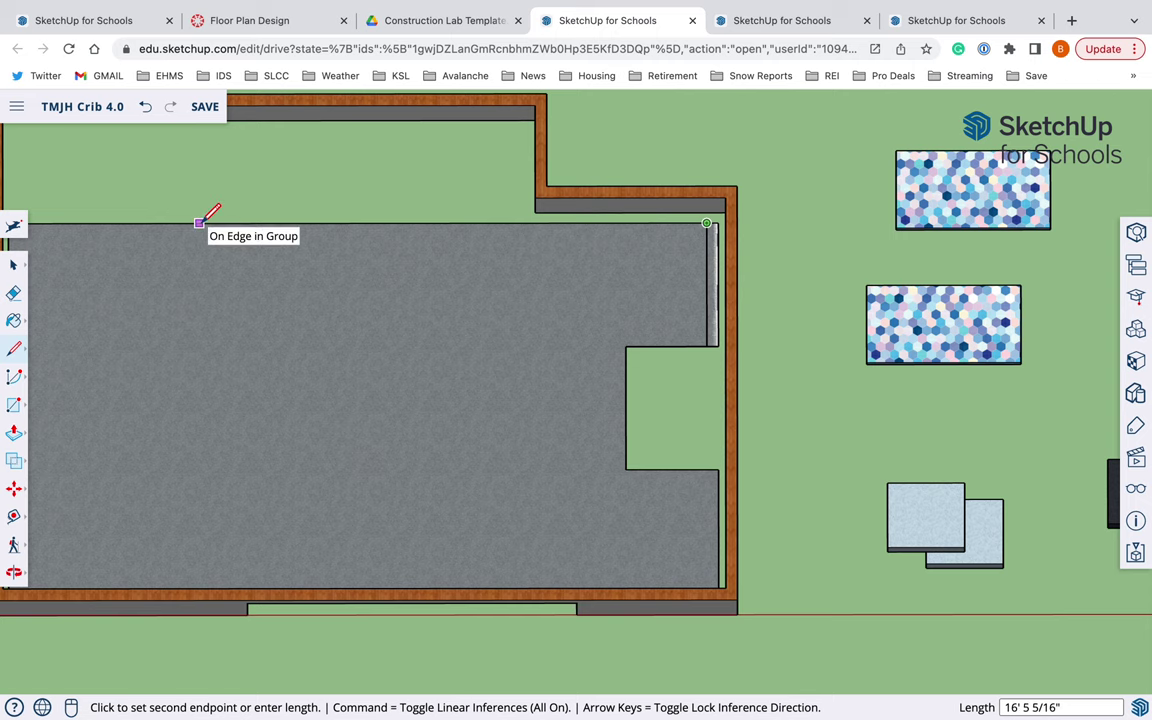
Pan the plan, end the line on the floor's top edge, and place a guide from the top wall.
key("h")
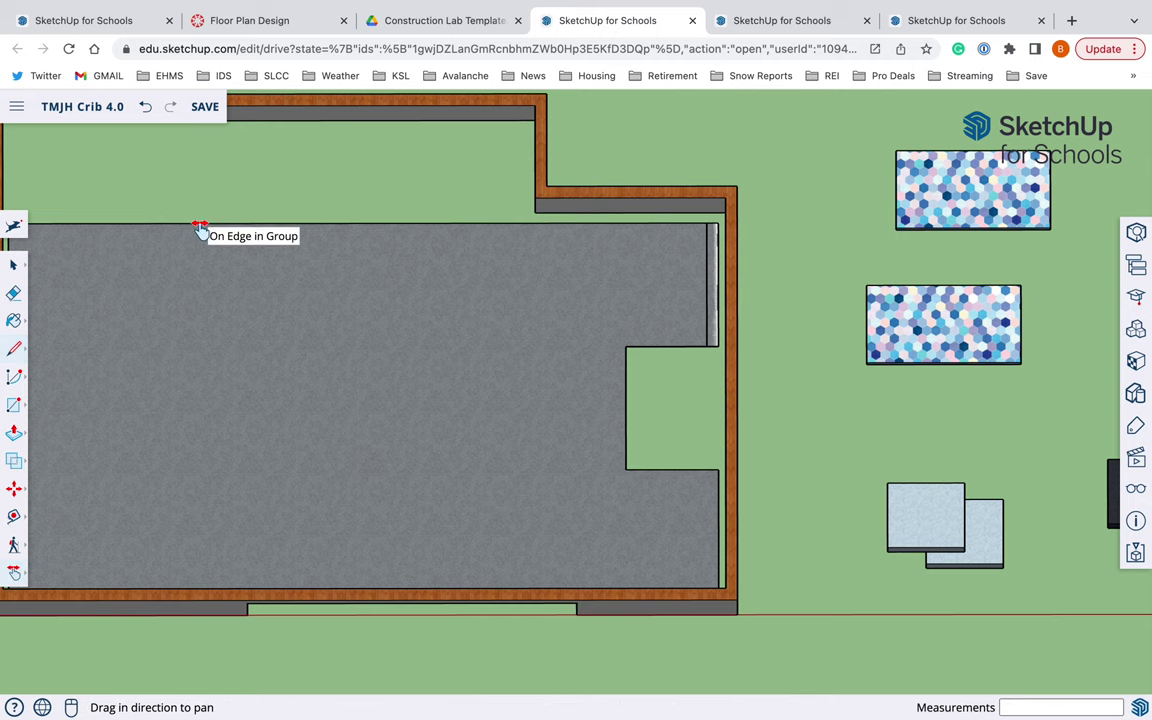
left_click_drag(202, 224, 428, 288)
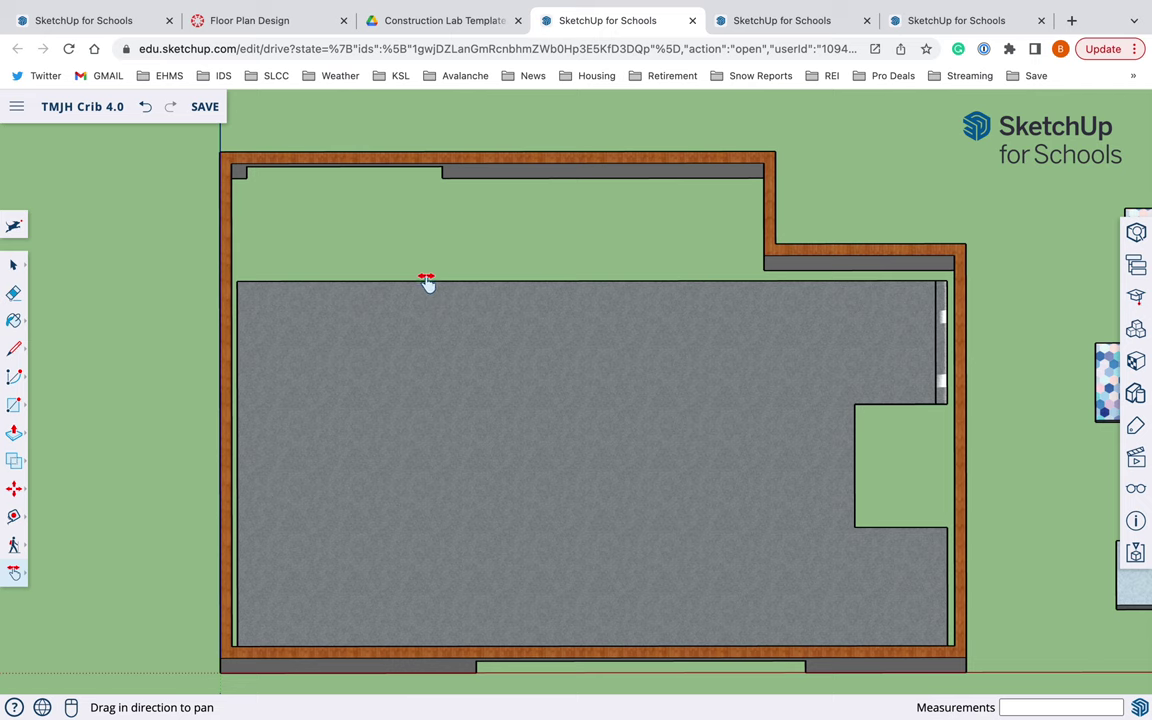
key("Escape")
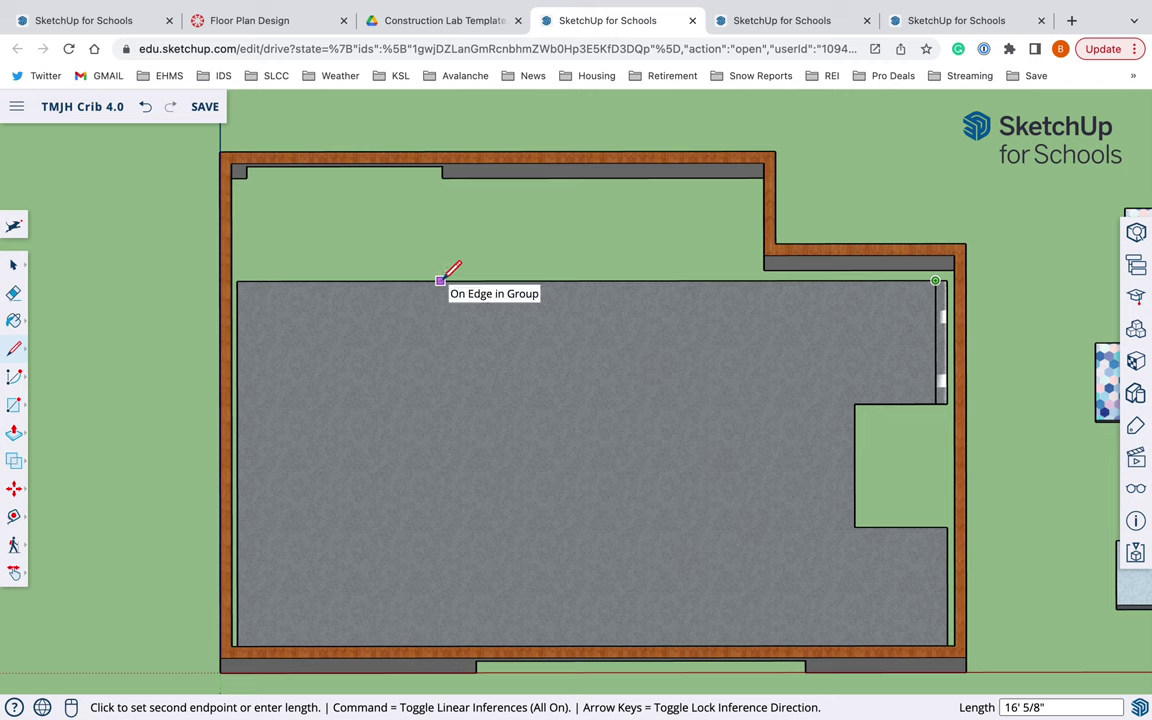
left_click(440, 281)
key("t")
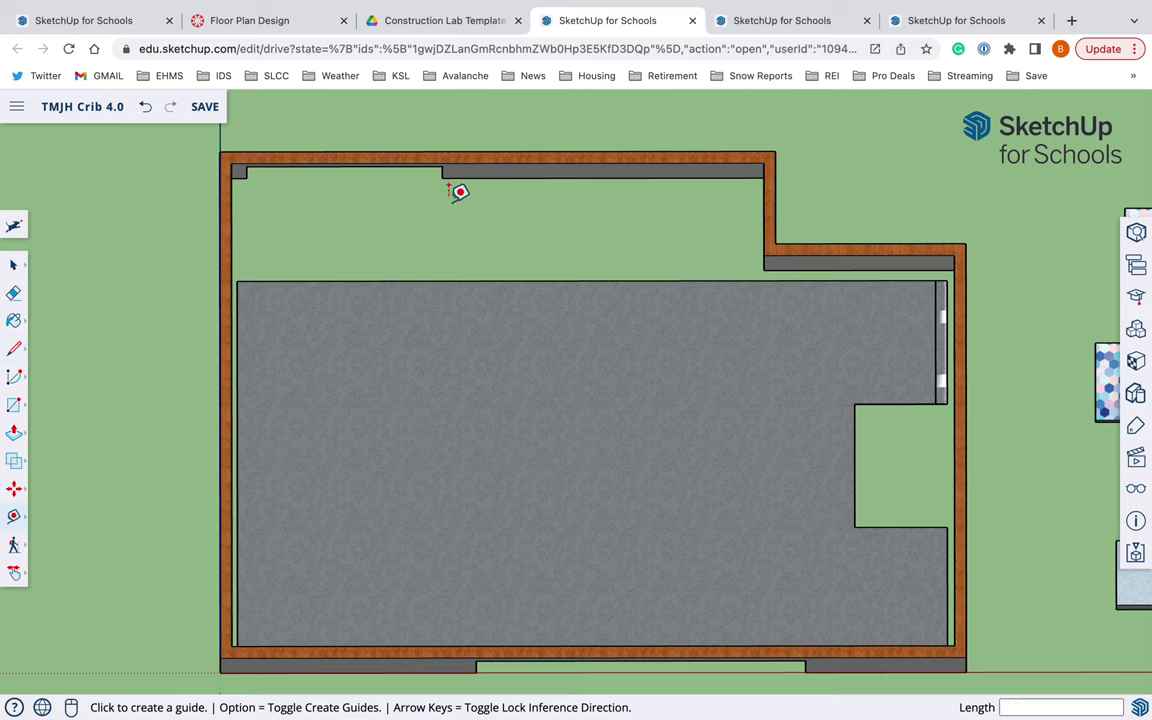
left_click(443, 177)
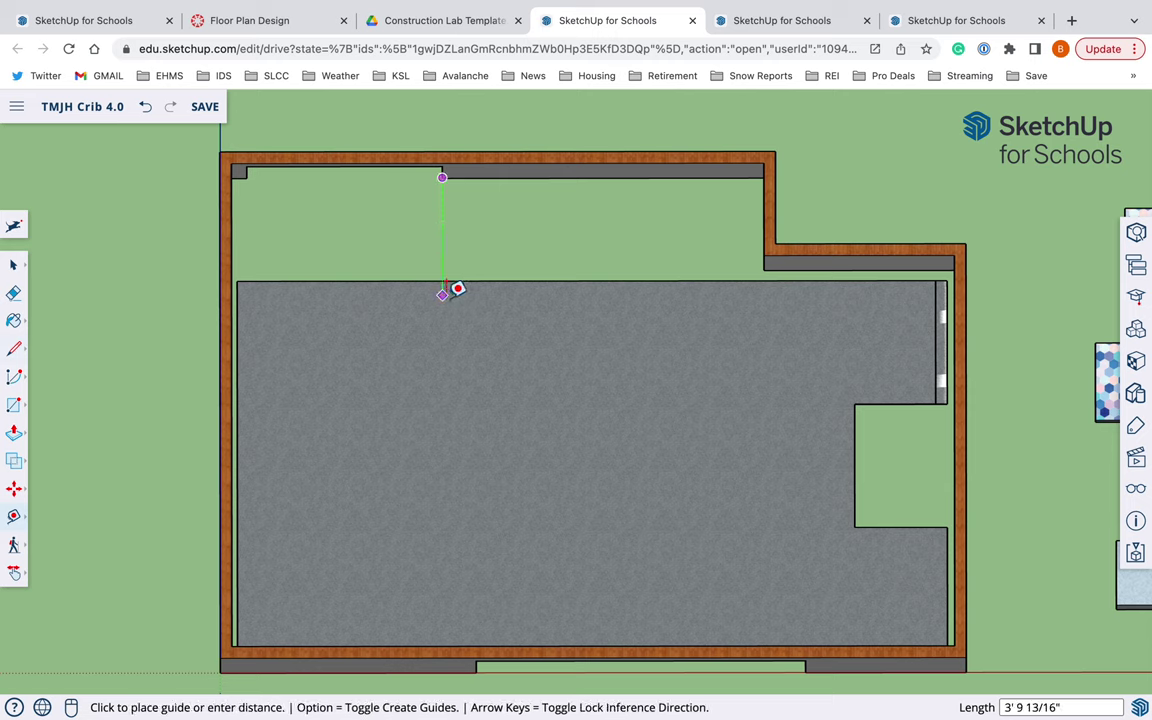
left_click(443, 309)
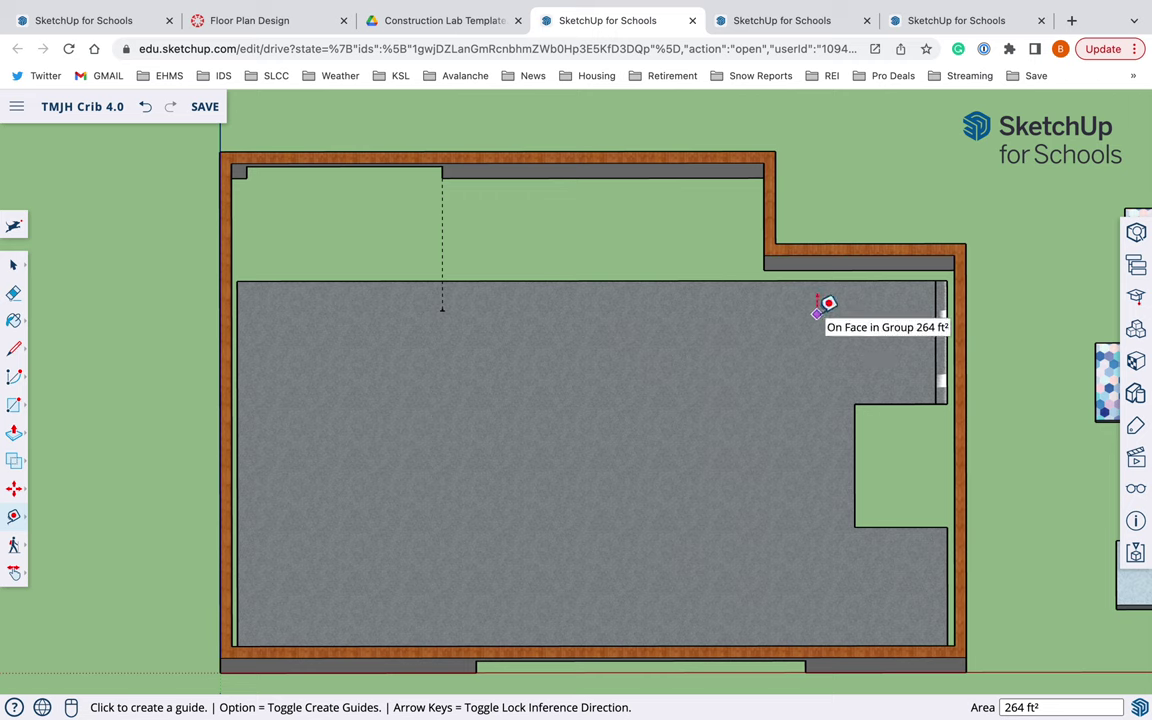
Outline a 4.5"-thick wall strip along the top edge from the guide to the right wall.
key("l")
left_click(935, 281)
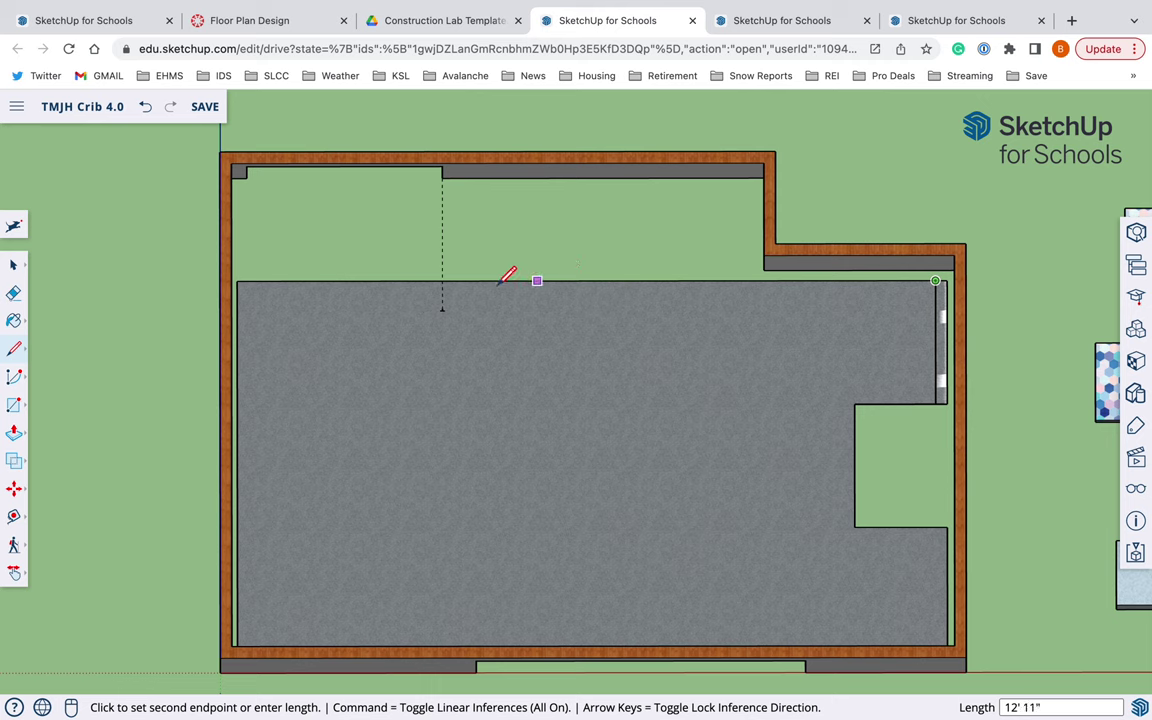
left_click(442, 281)
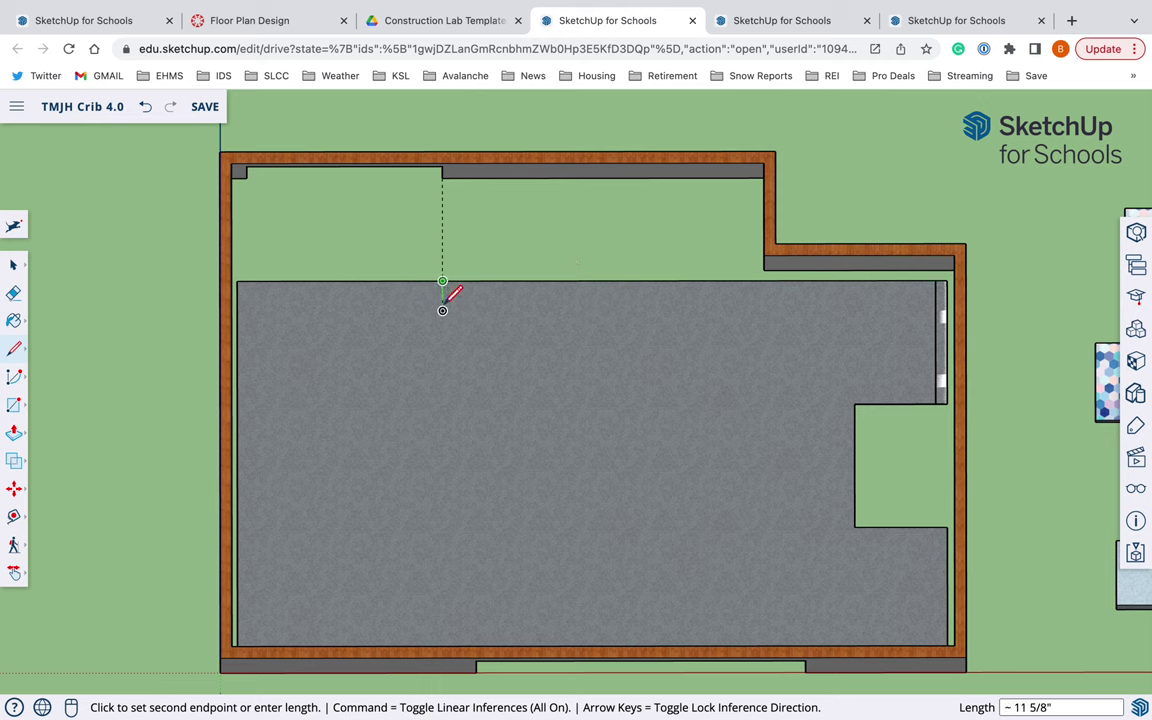
type("4.")
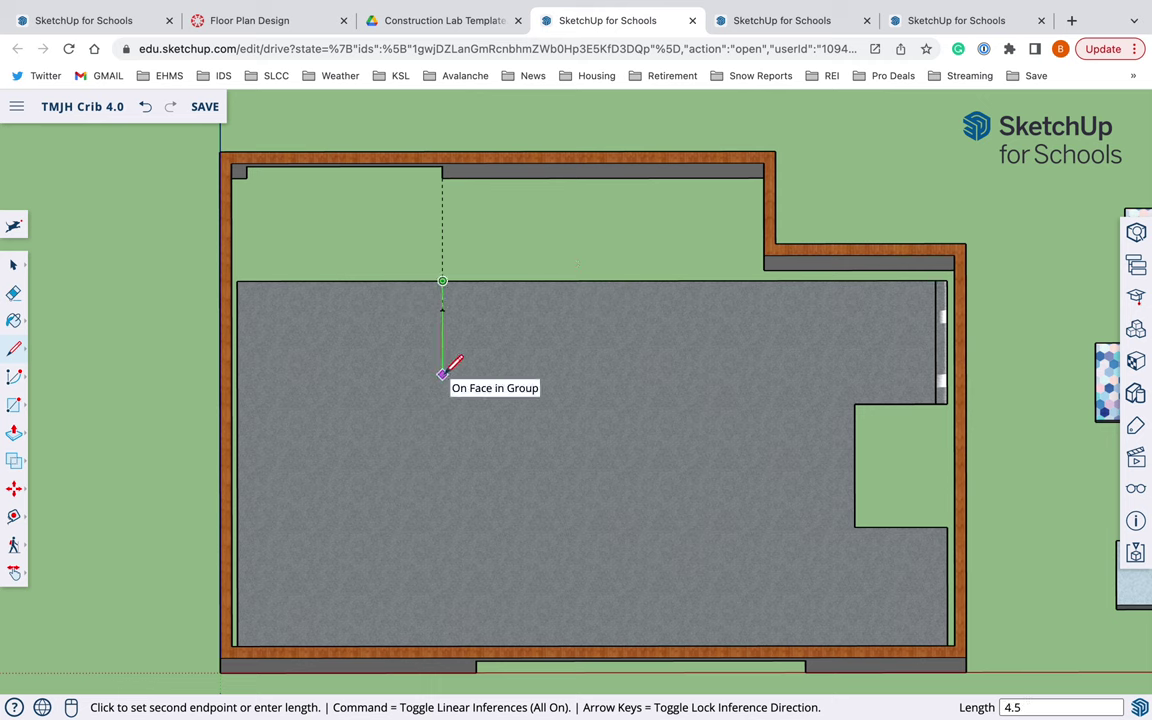
type("5")
key("Return")
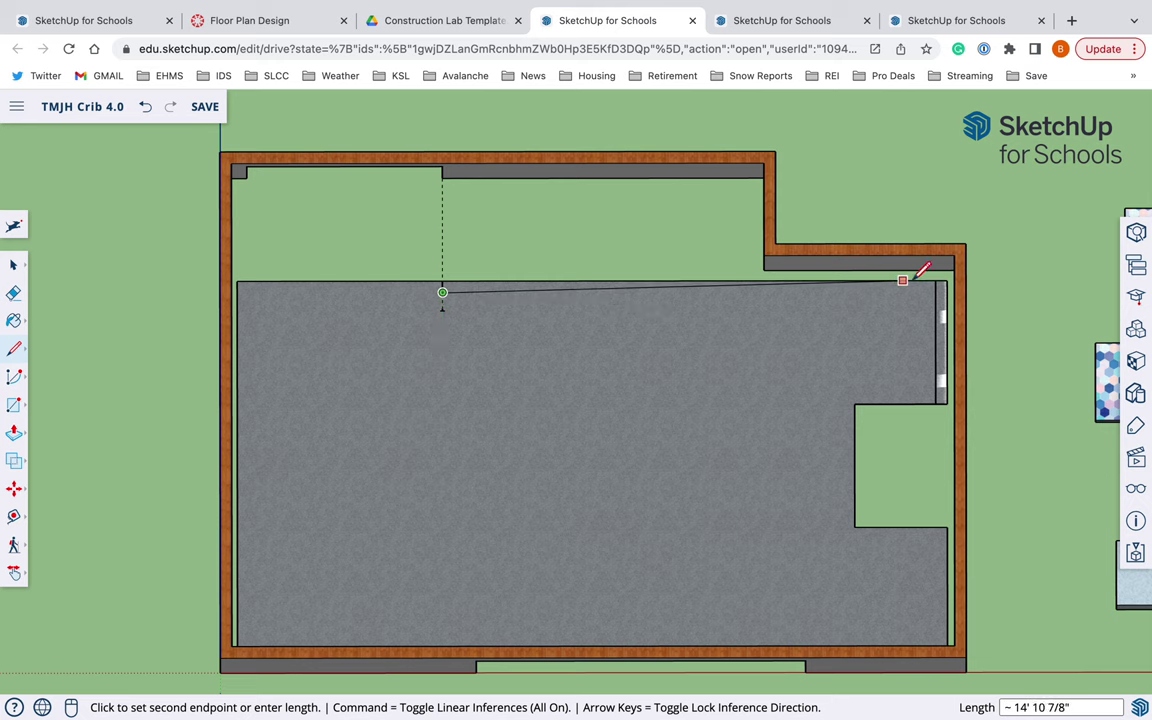
left_click(935, 291)
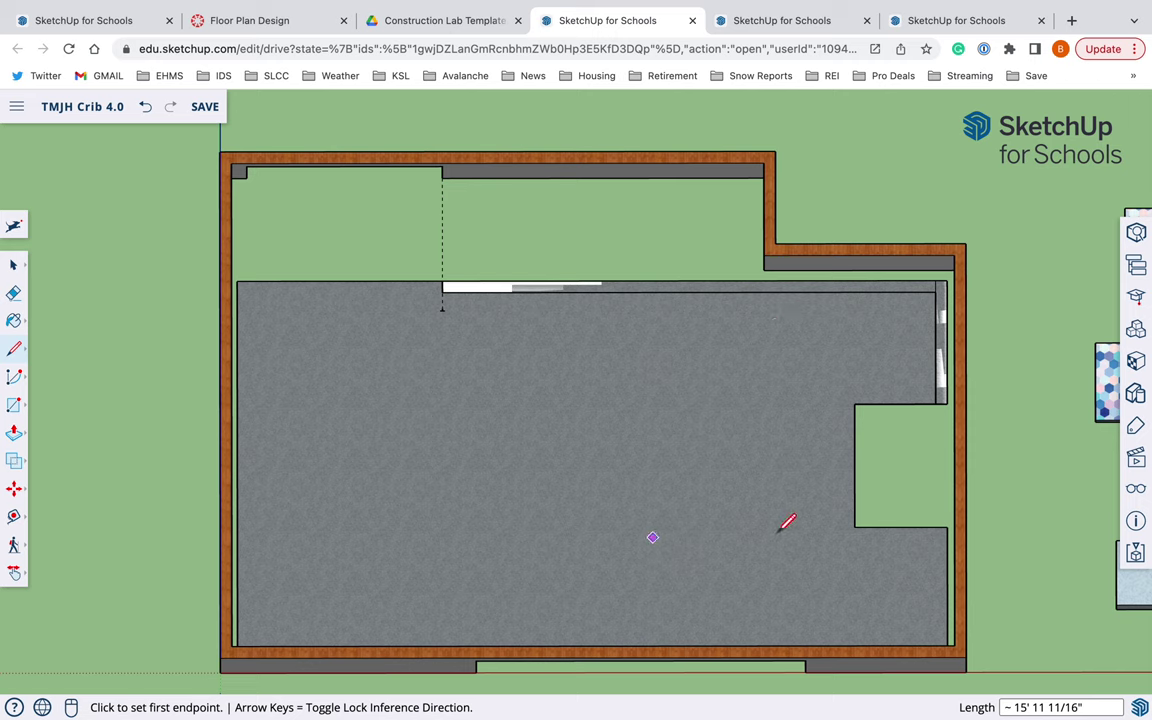
Draw a 4.5" wall strip wrapping the lower-right floor corner along the bottom and up to the notch.
left_click(947, 527)
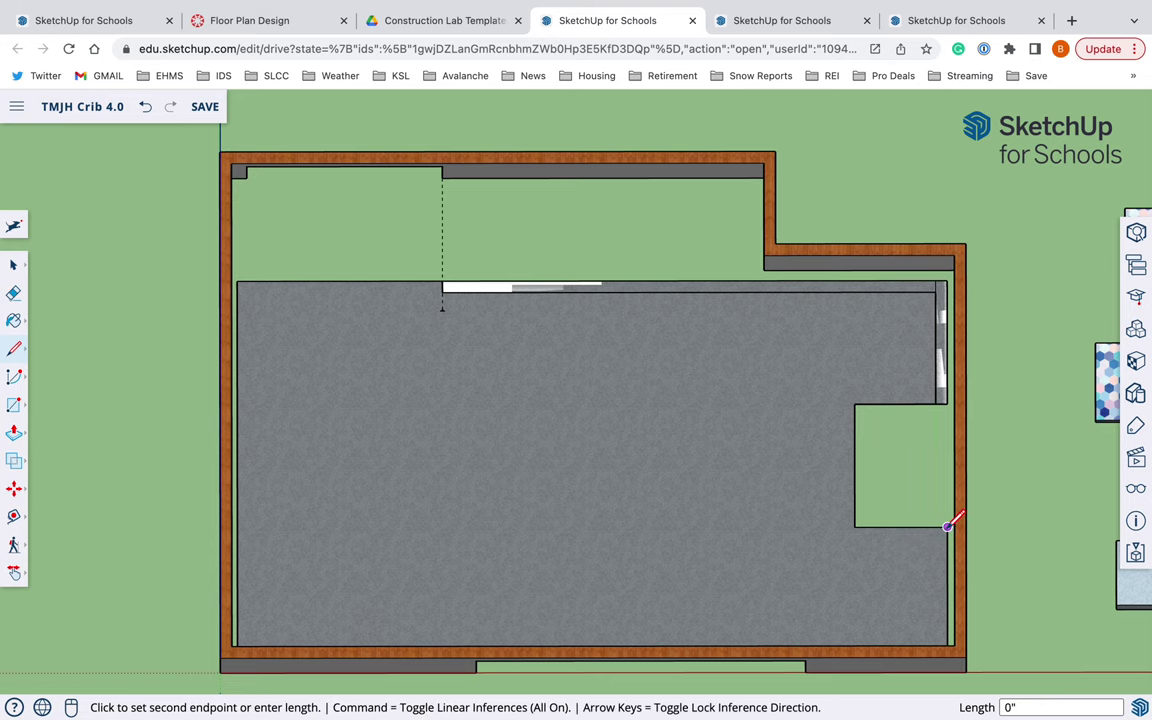
key("Escape")
mouse_move(950, 605)
middle_mouse_down()
mouse_move(921, 512)
mouse_move(924, 609)
middle_mouse_up()
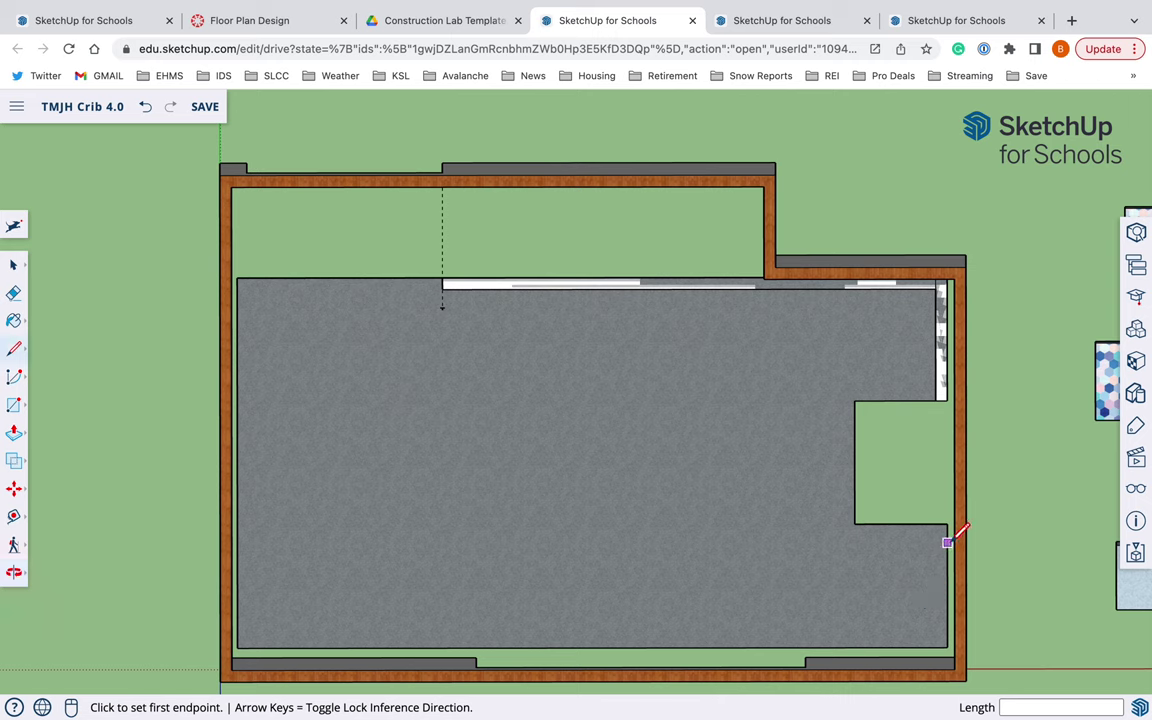
left_click(947, 647)
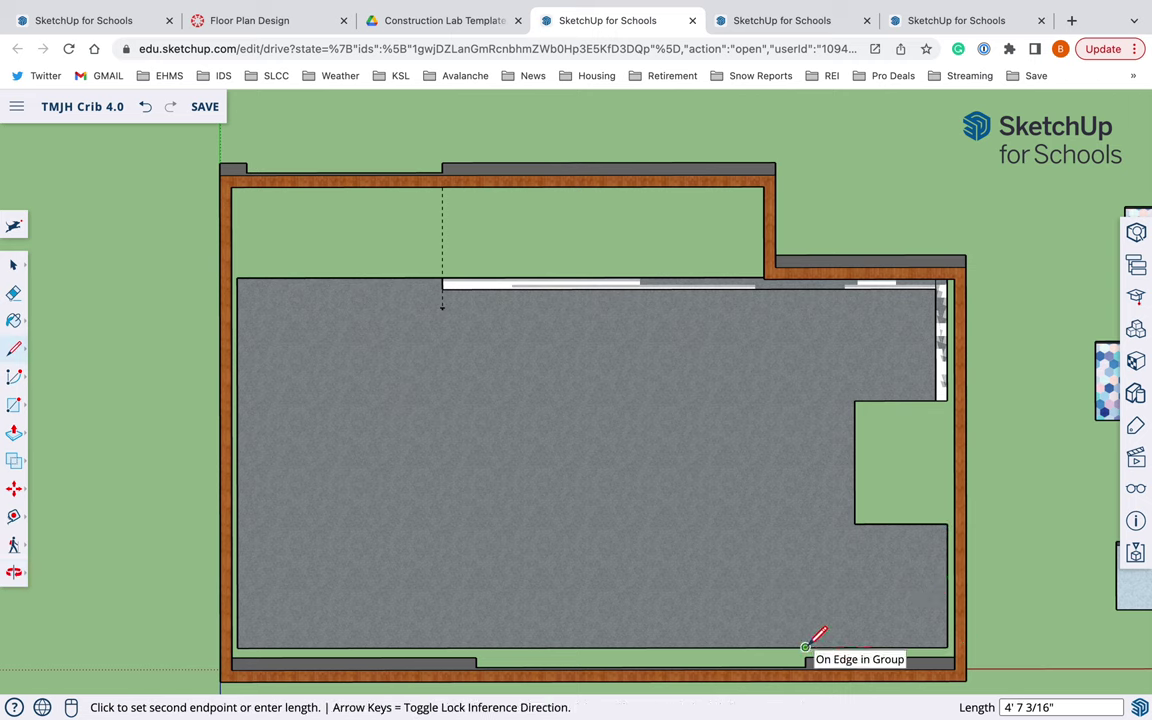
type("4.")
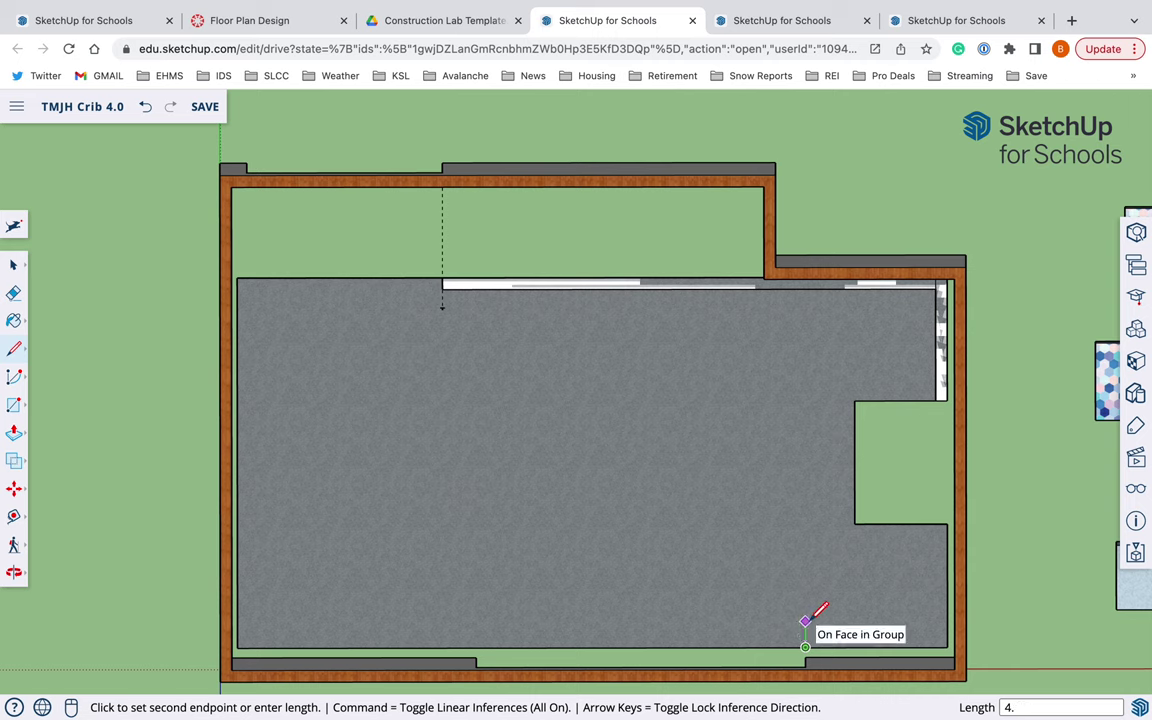
type("5")
key("Return")
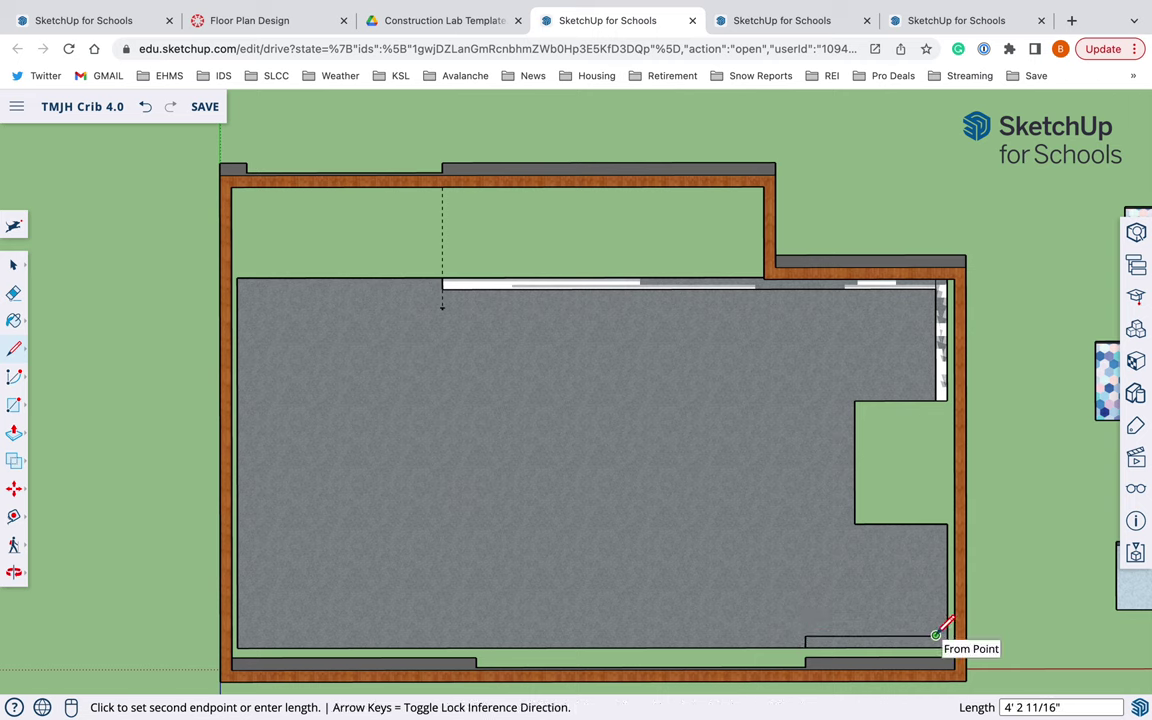
left_click(938, 525)
left_click(947, 525)
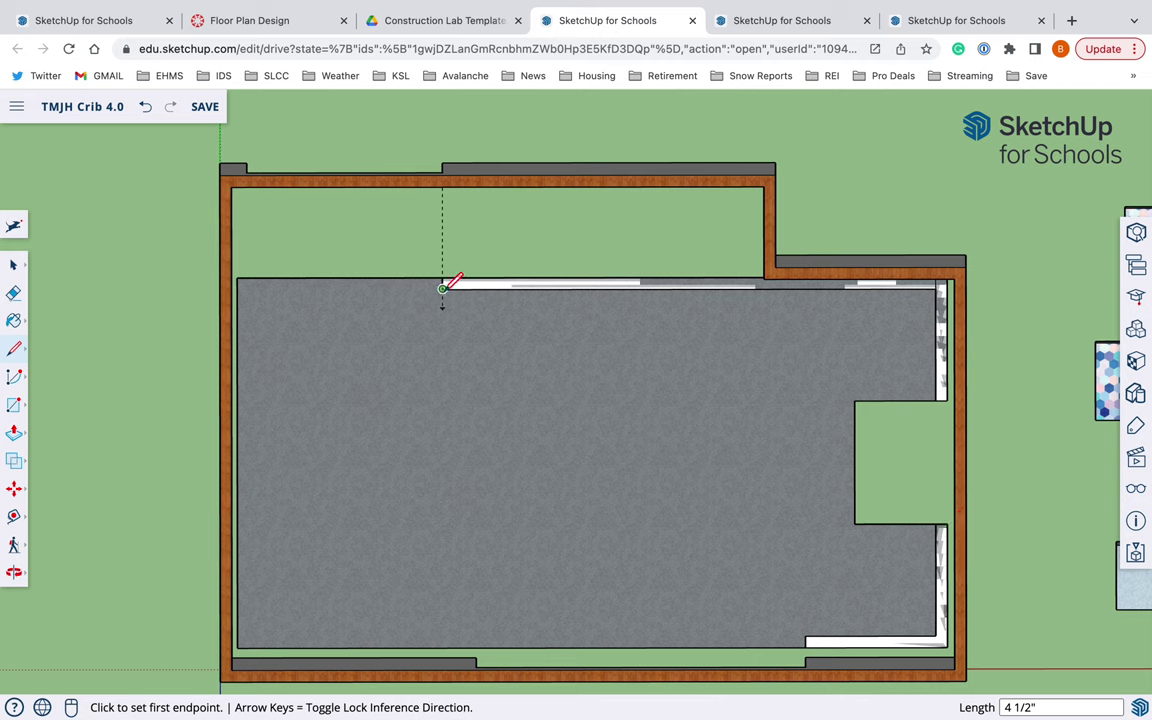
left_click(442, 289)
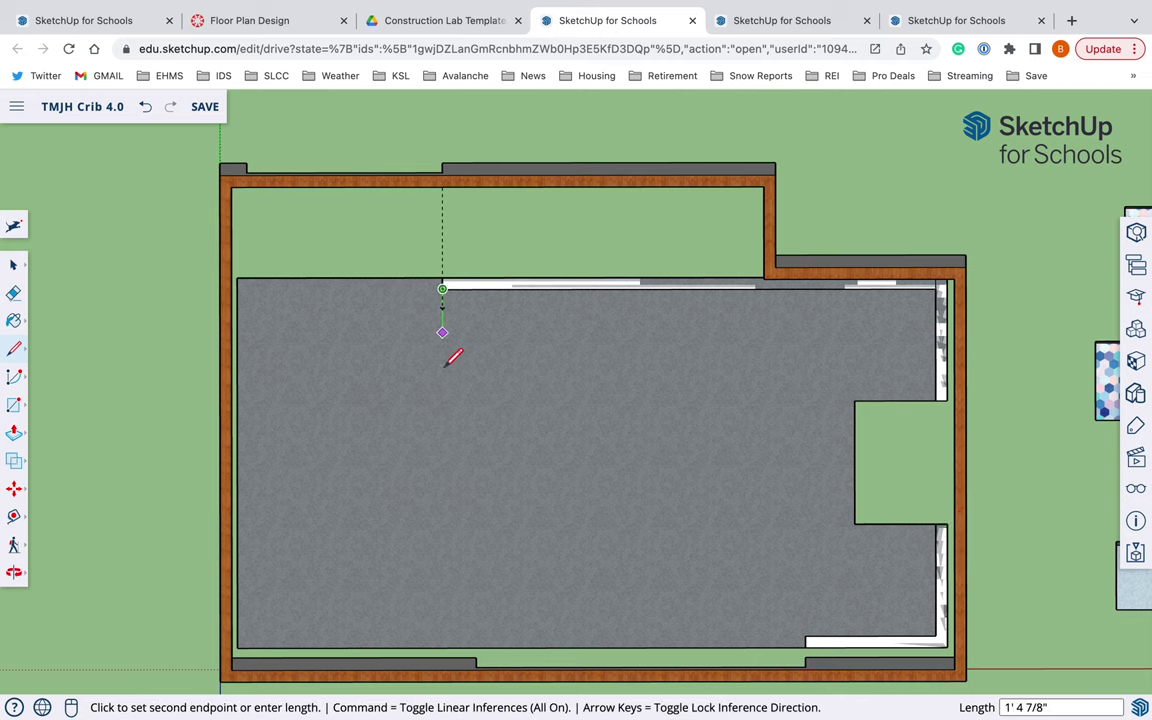
Complete an 8' long, 4.5" wide partition strip down from the top wall at the guide.
left_click(442, 538)
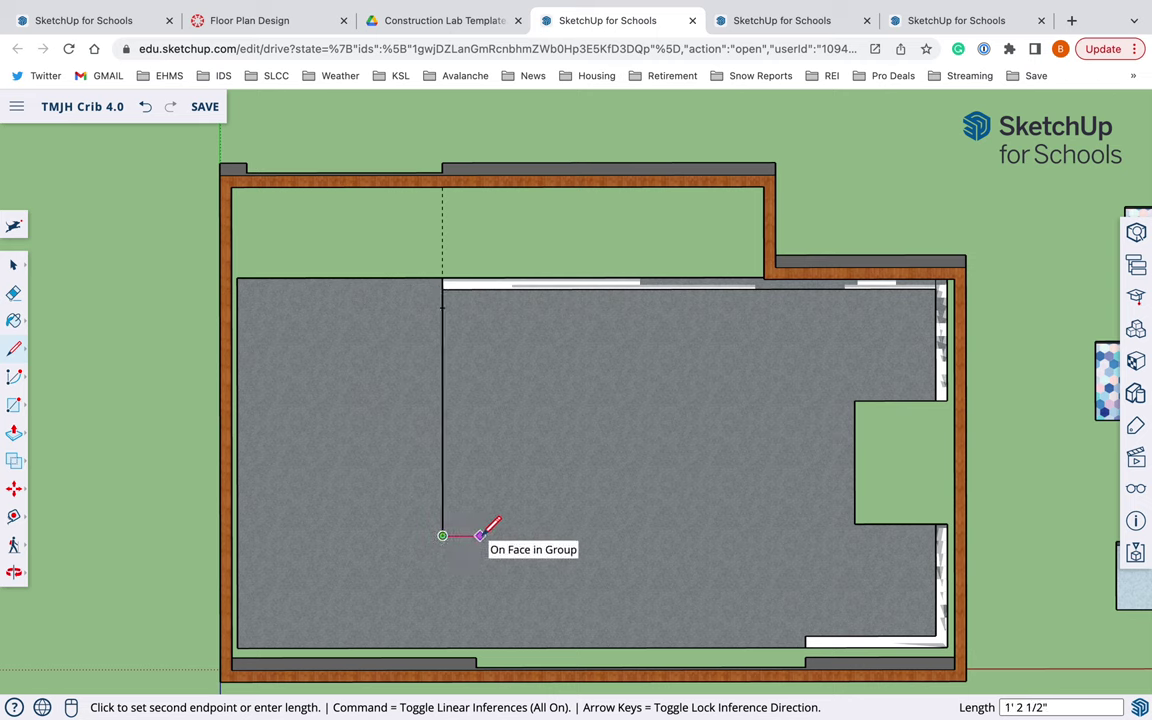
type("4.5")
key("Return")
left_click(466, 288)
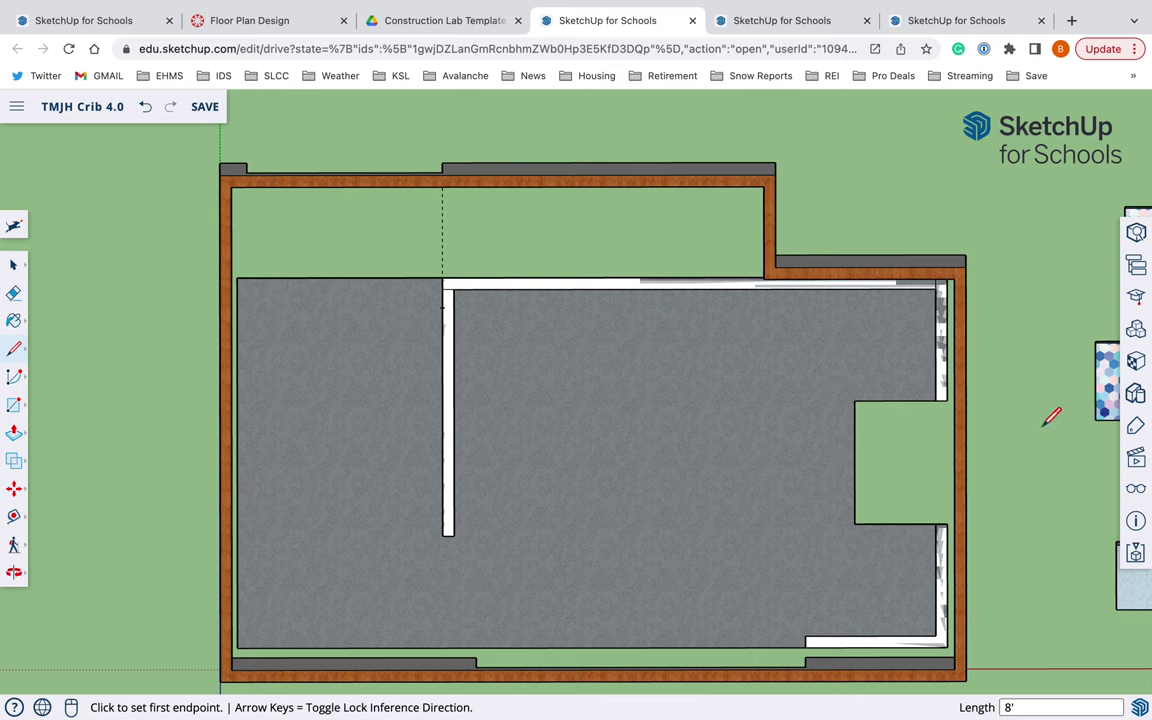
Move the hex-tiled bathtub into the corner between the top wall strip and the new partition.
key("m")
left_click(1094, 403)
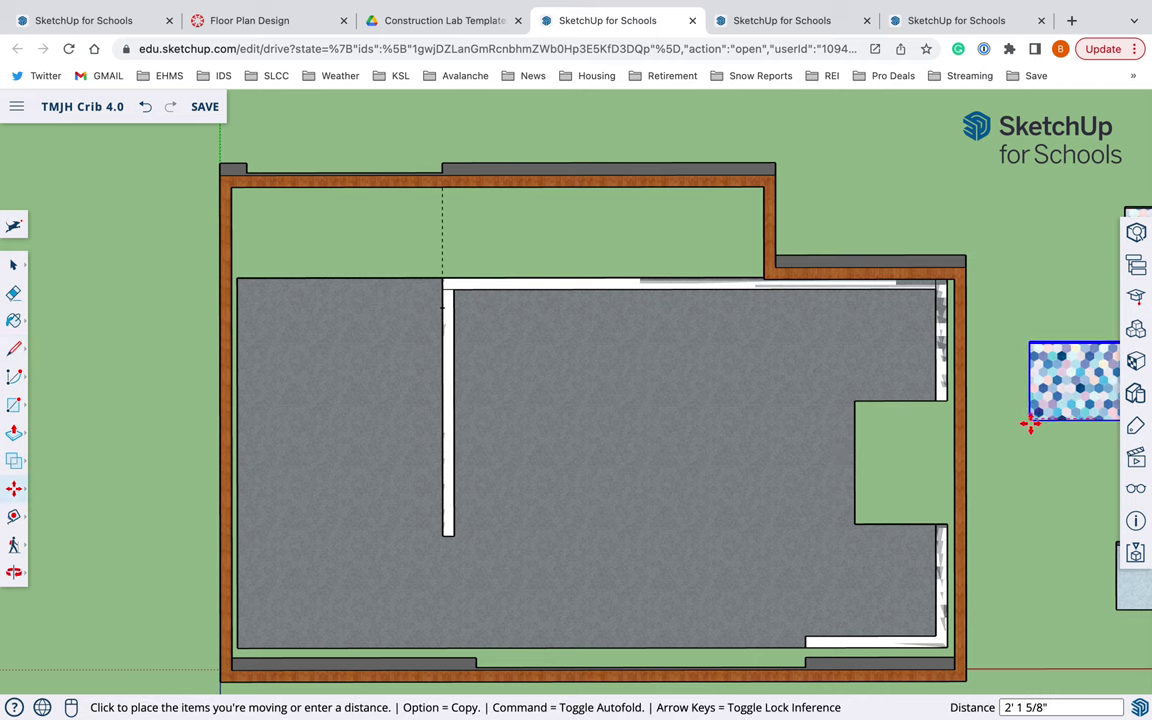
left_click(532, 496)
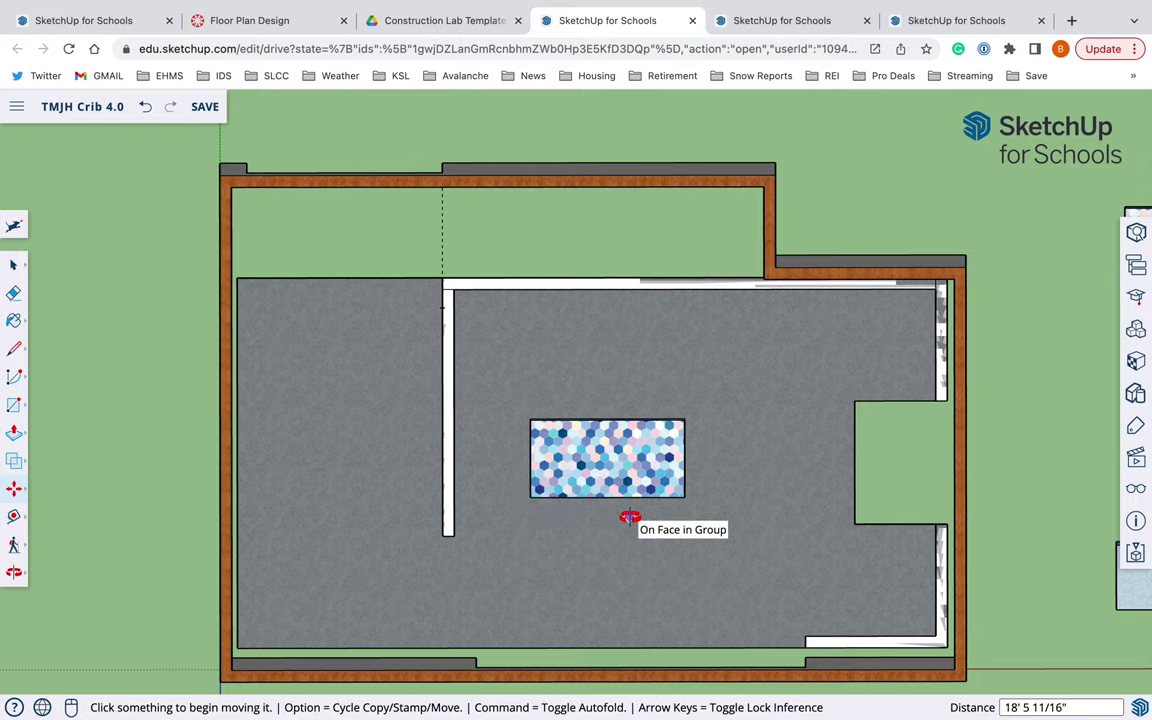
middle_click_drag(627, 522, 558, 401)
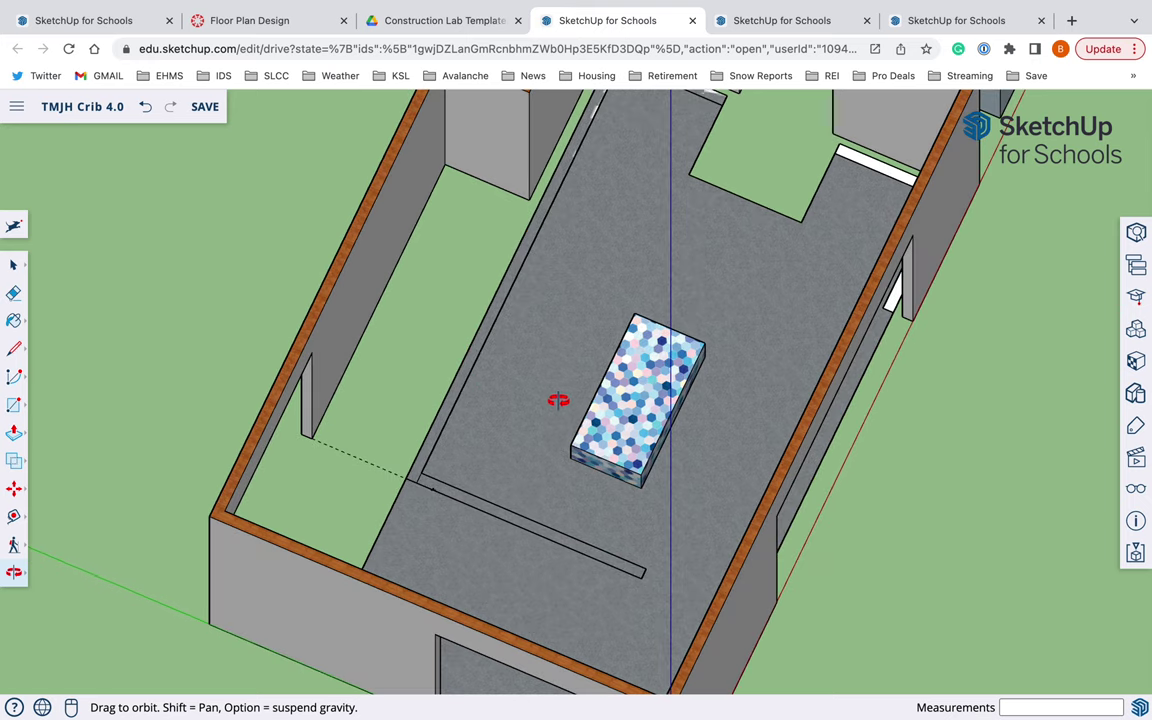
key("m")
left_click(573, 465)
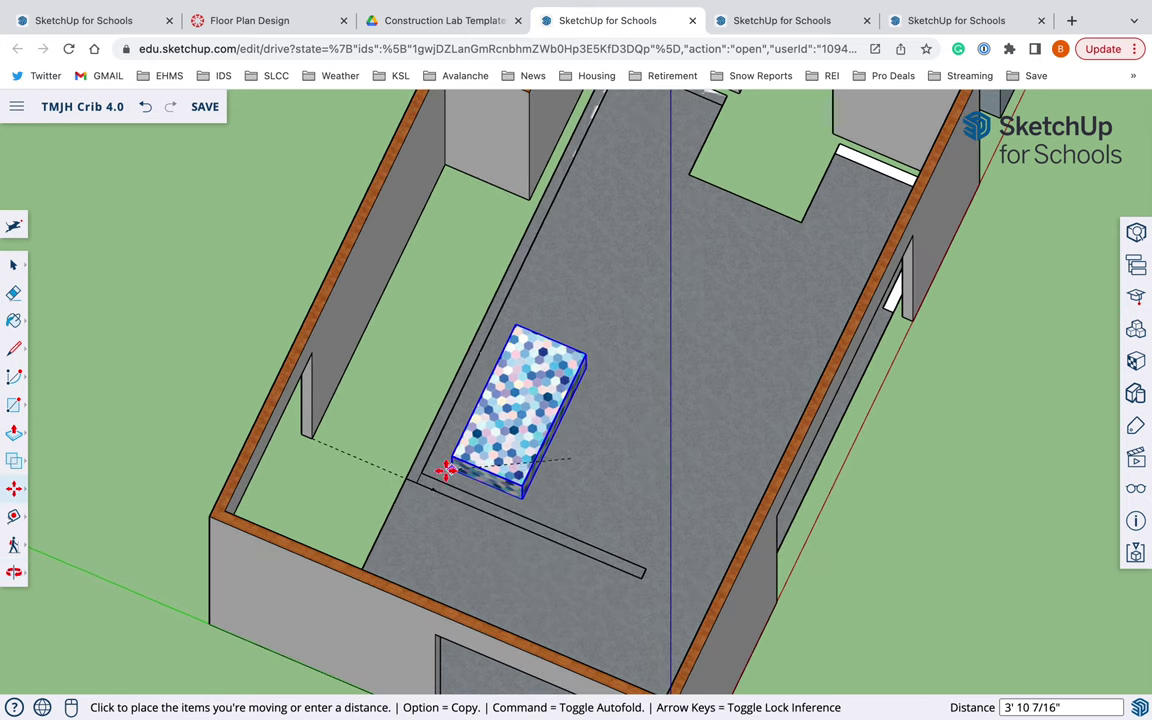
left_click(422, 473)
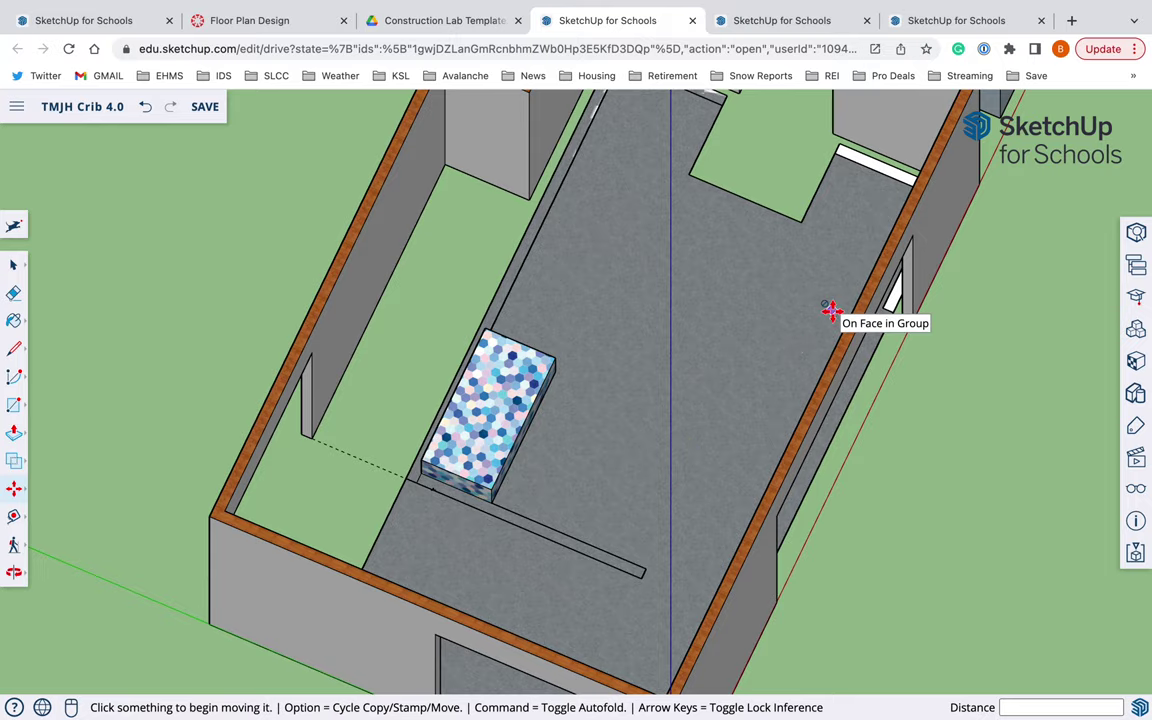
middle_click_drag(831, 311, 570, 515)
left_click(1135, 456)
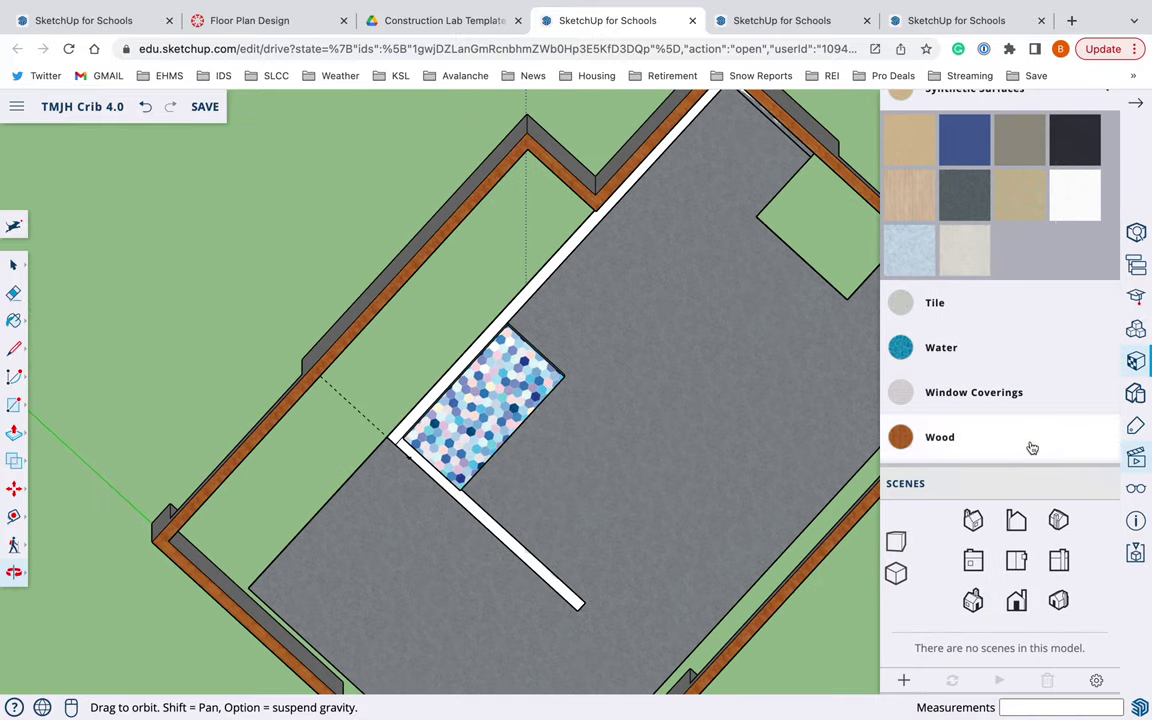
In Top view, draw a second 8' by 4.5" partition wall along the bathtub's right side.
left_click(1016, 520)
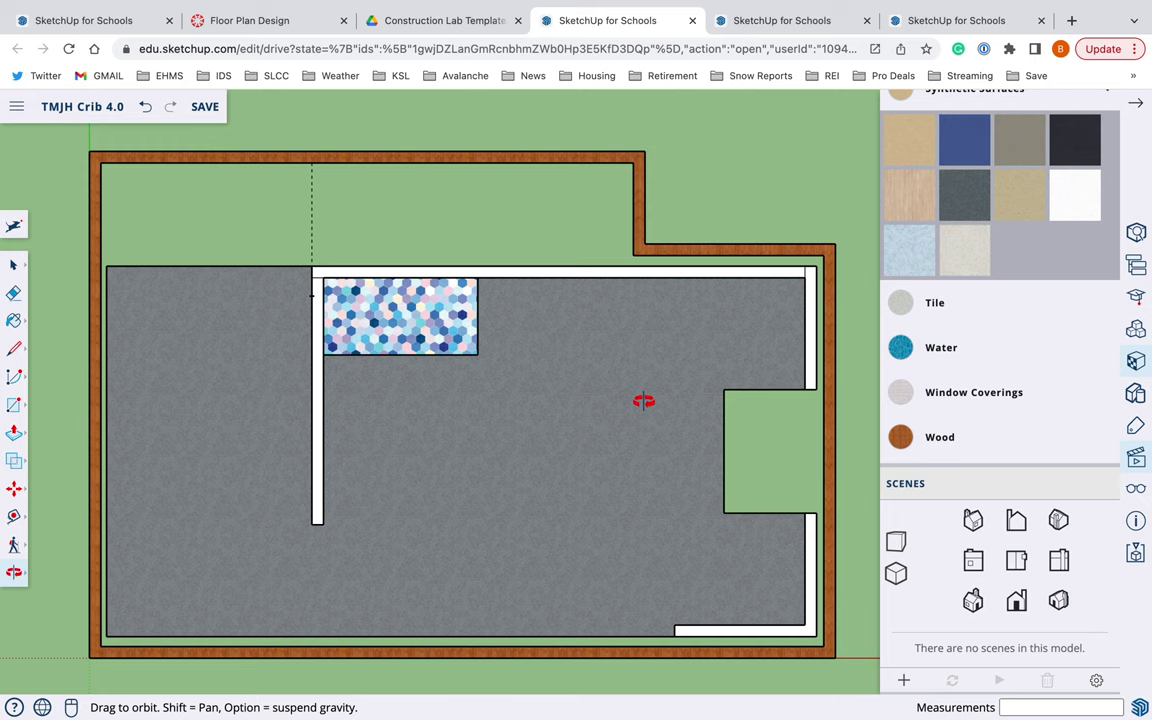
left_click(478, 277)
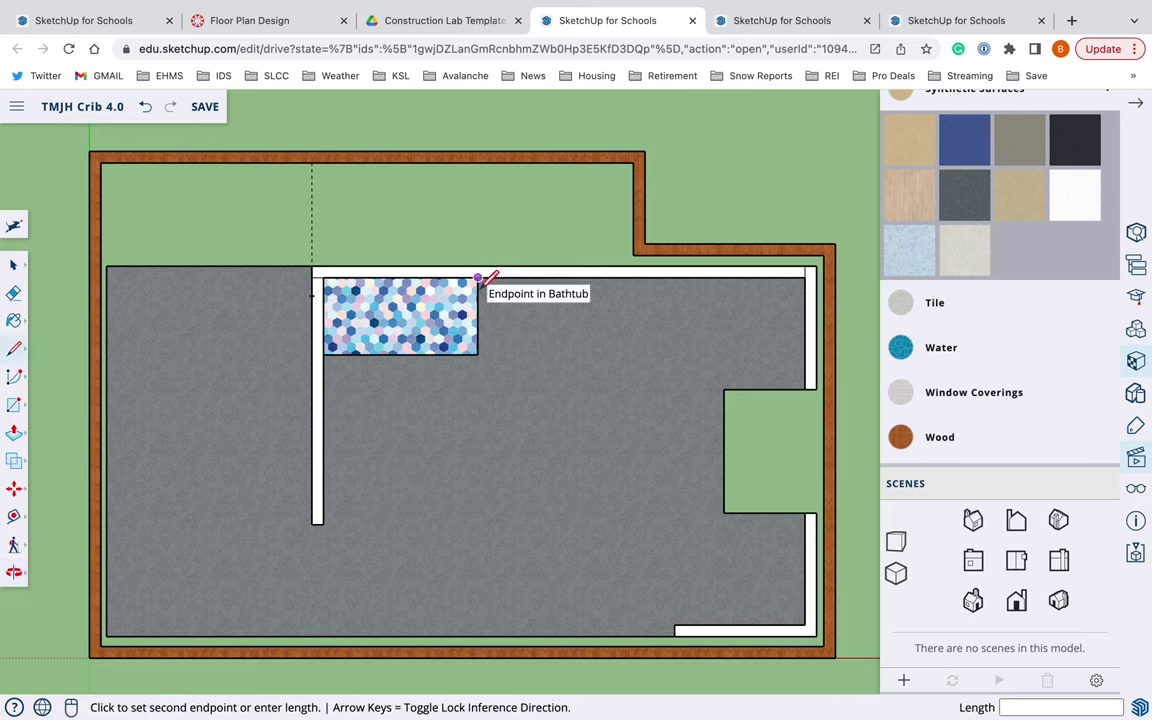
left_click(477, 522)
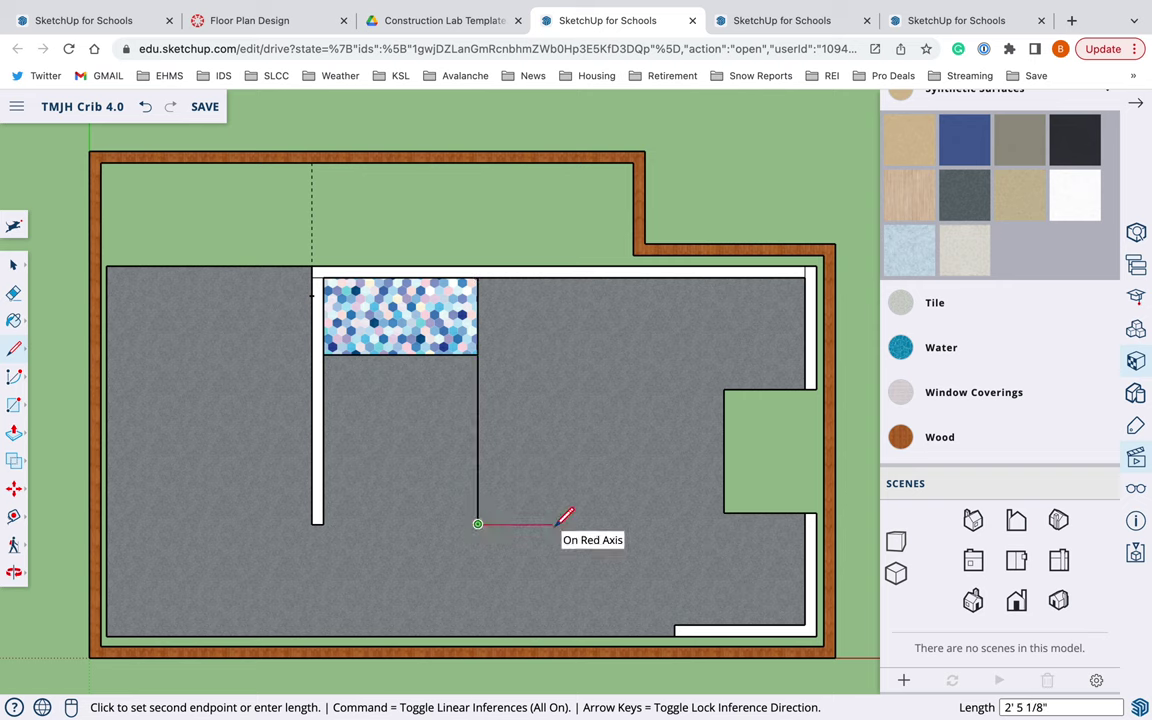
key("Return")
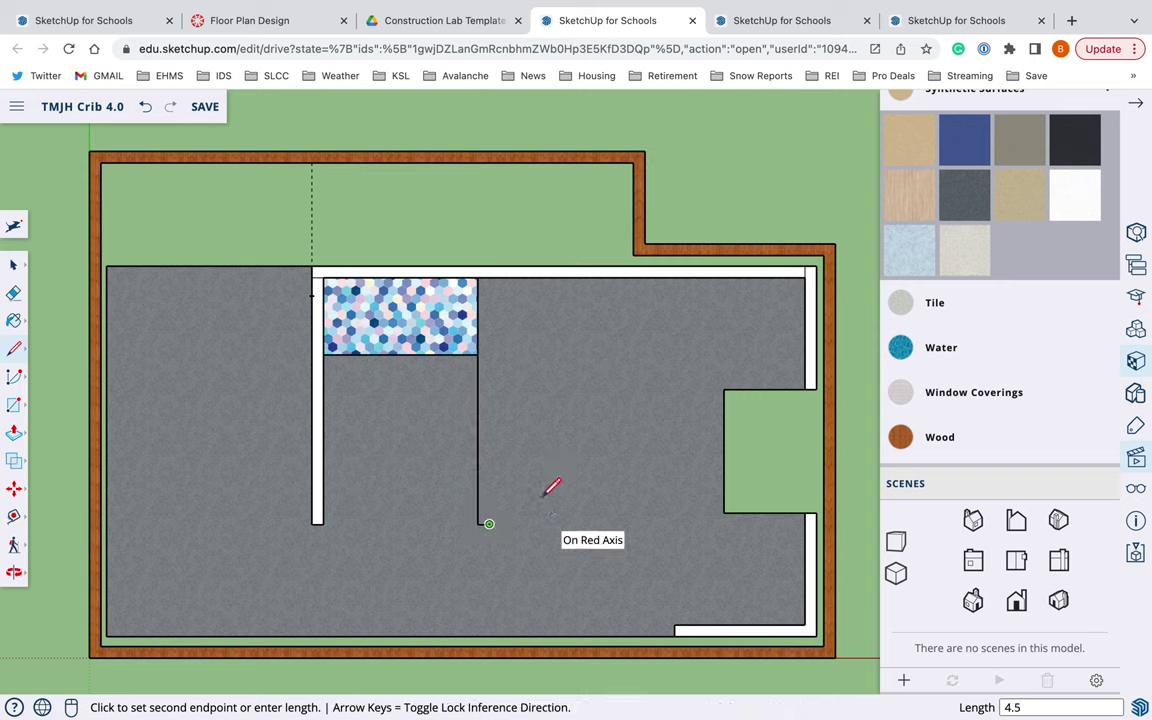
type("8")
scroll(505, 268, "down", 2)
left_click(505, 272)
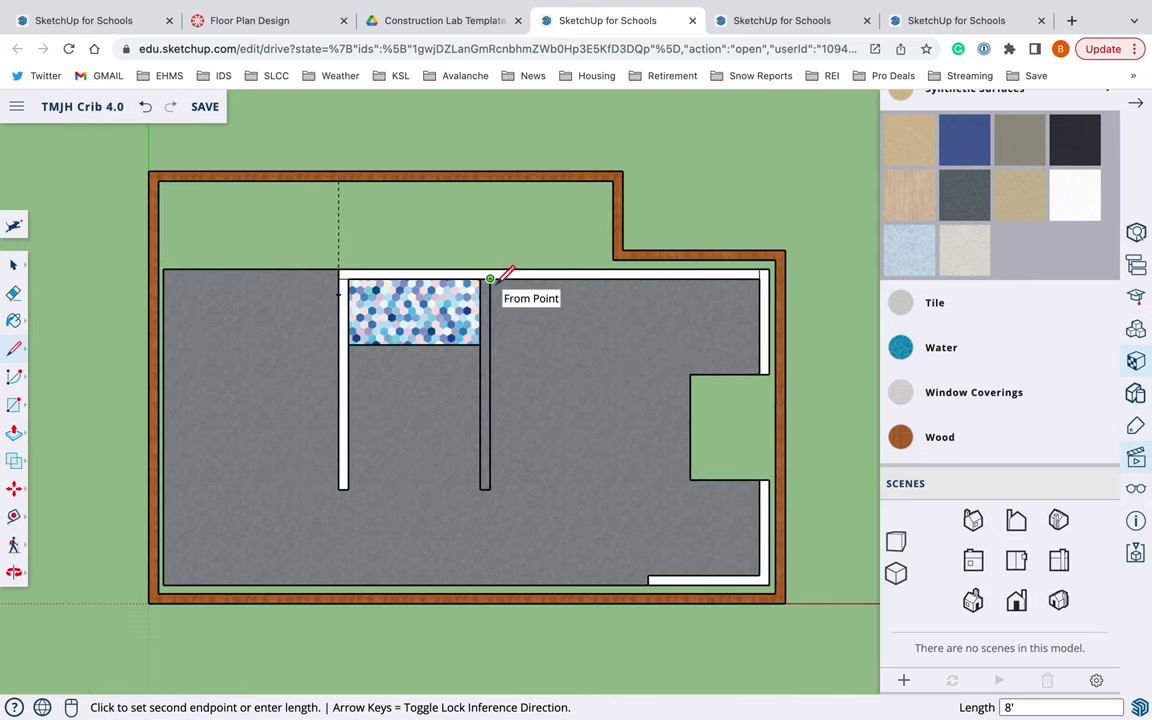
left_click(494, 268)
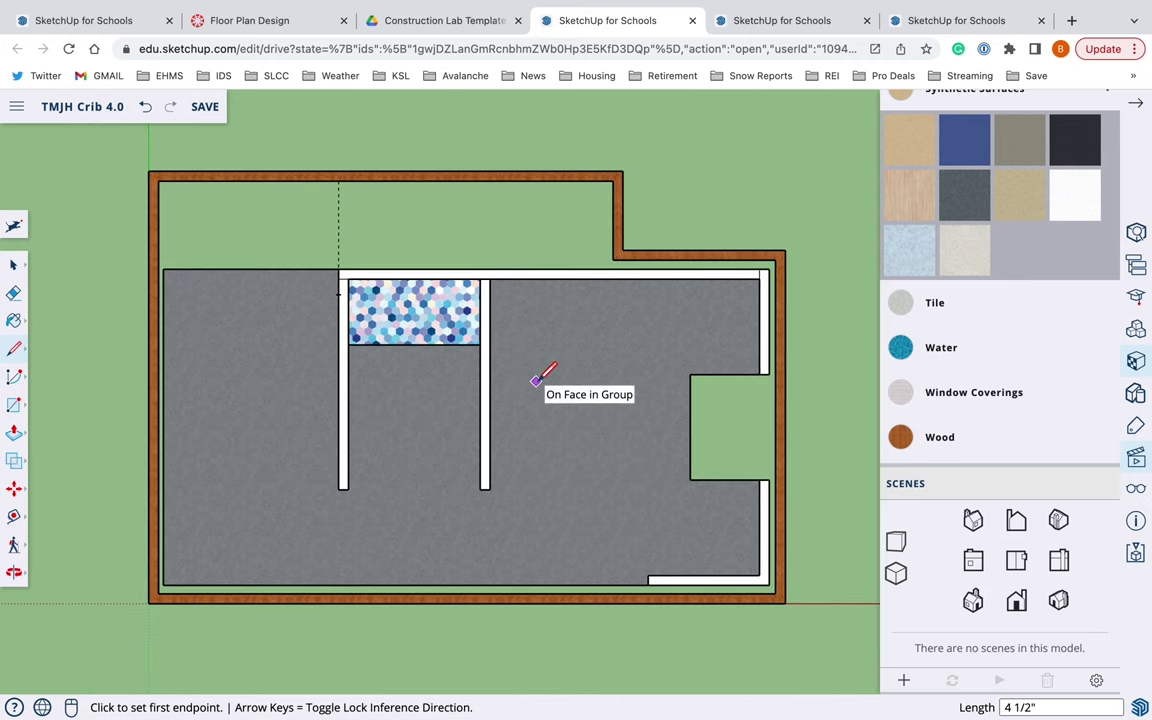
Collapse the tray and move the second hex-tiled bathtub onto the floor right of the second partition.
left_click(1135, 103)
key("m")
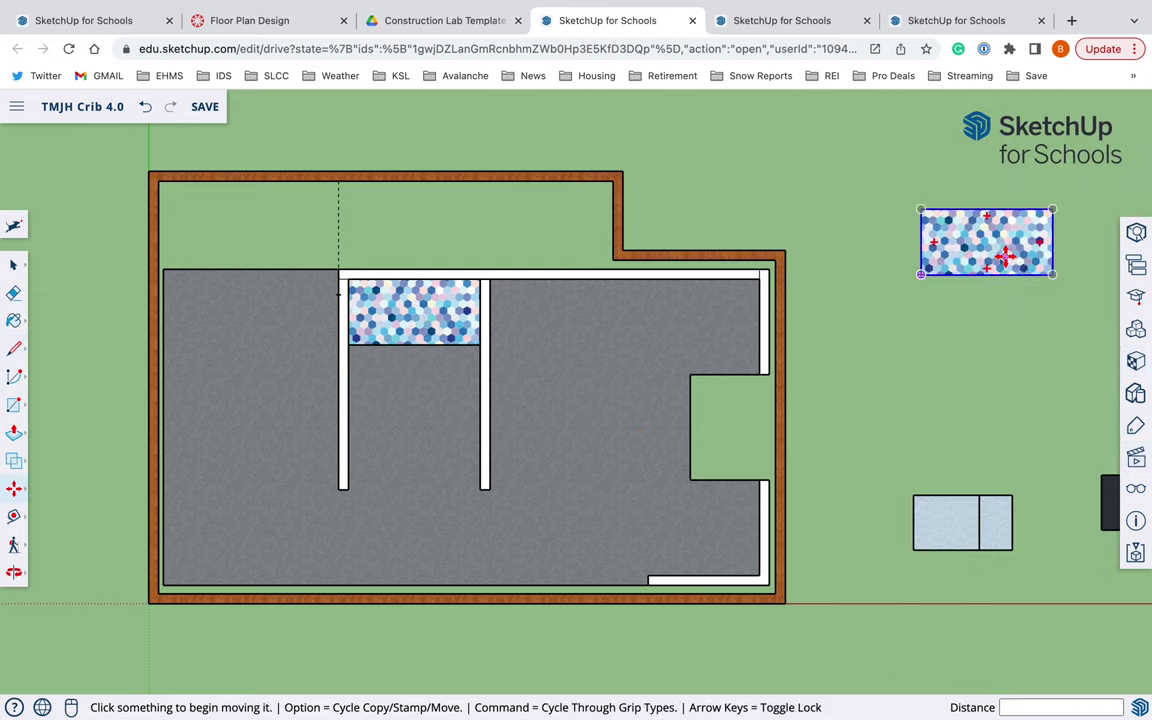
left_click(1000, 258)
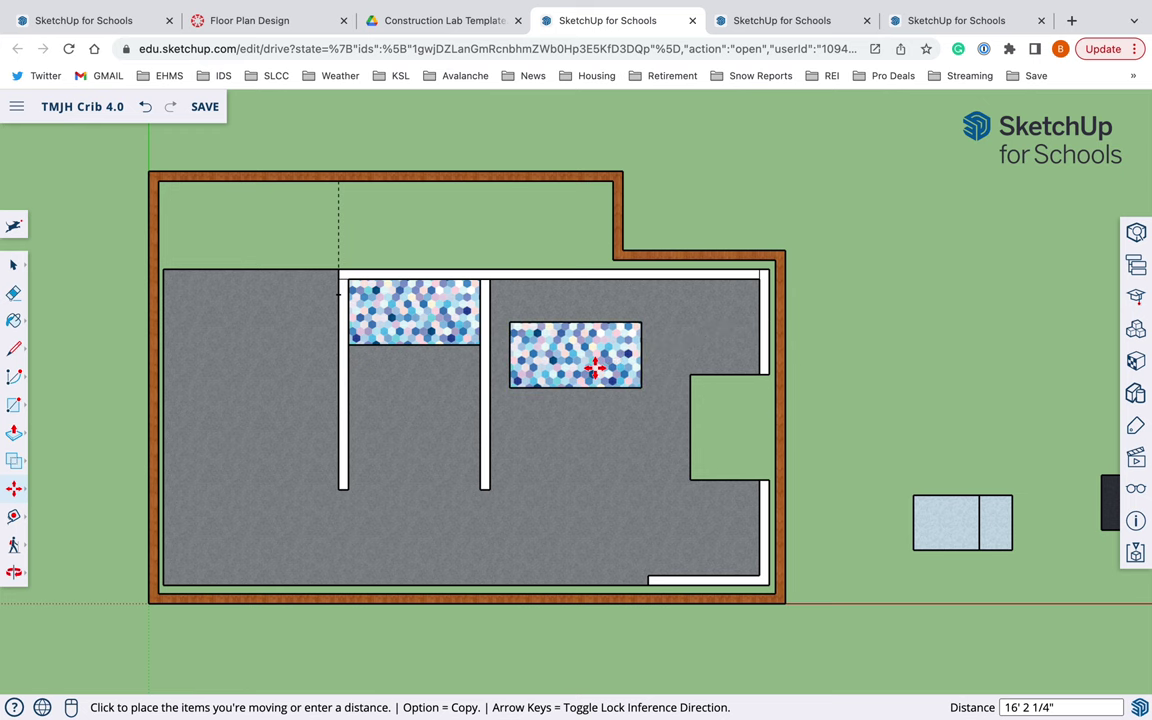
left_click(592, 368)
scroll(618, 425, "down", 2)
scroll(618, 425, "up", 4)
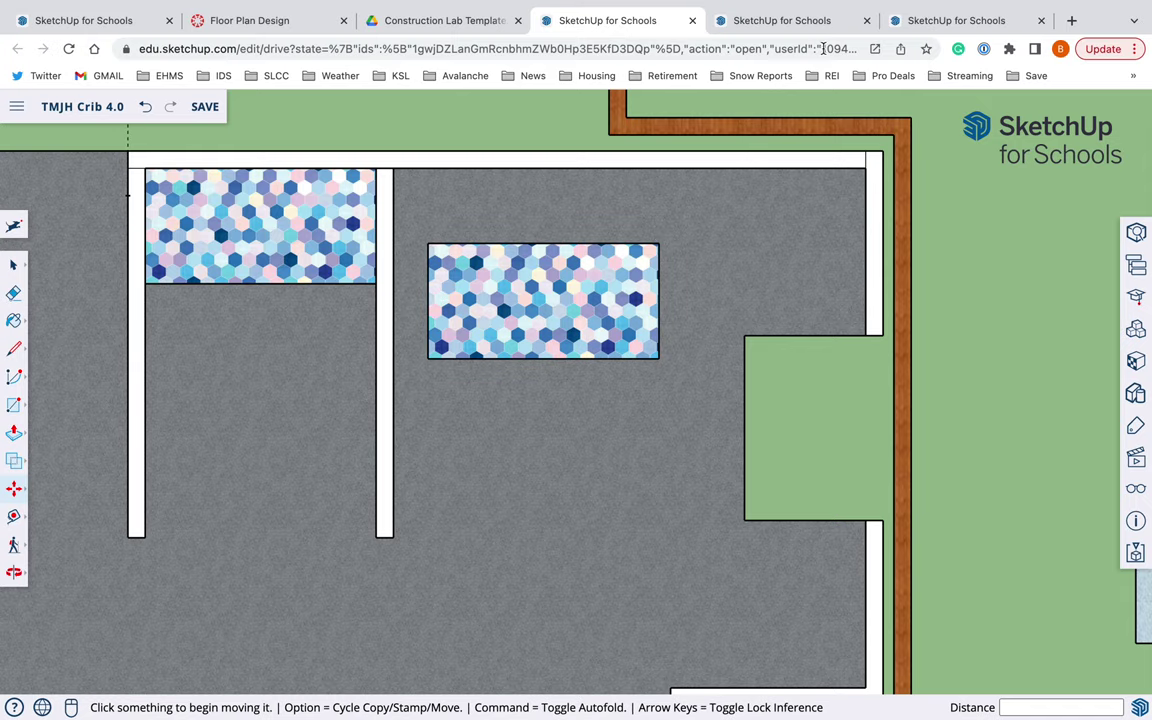
left_click(925, 22)
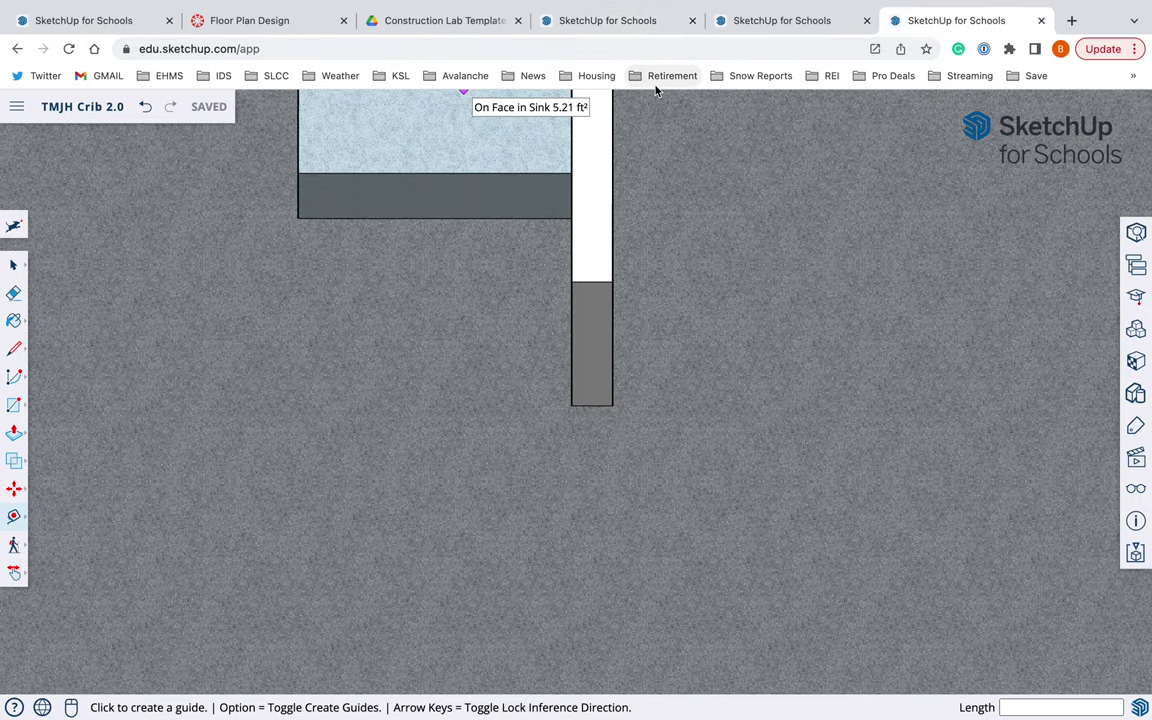
scroll(638, 198, "up", 2)
scroll(637, 200, "down", 8)
scroll(637, 200, "down", 4)
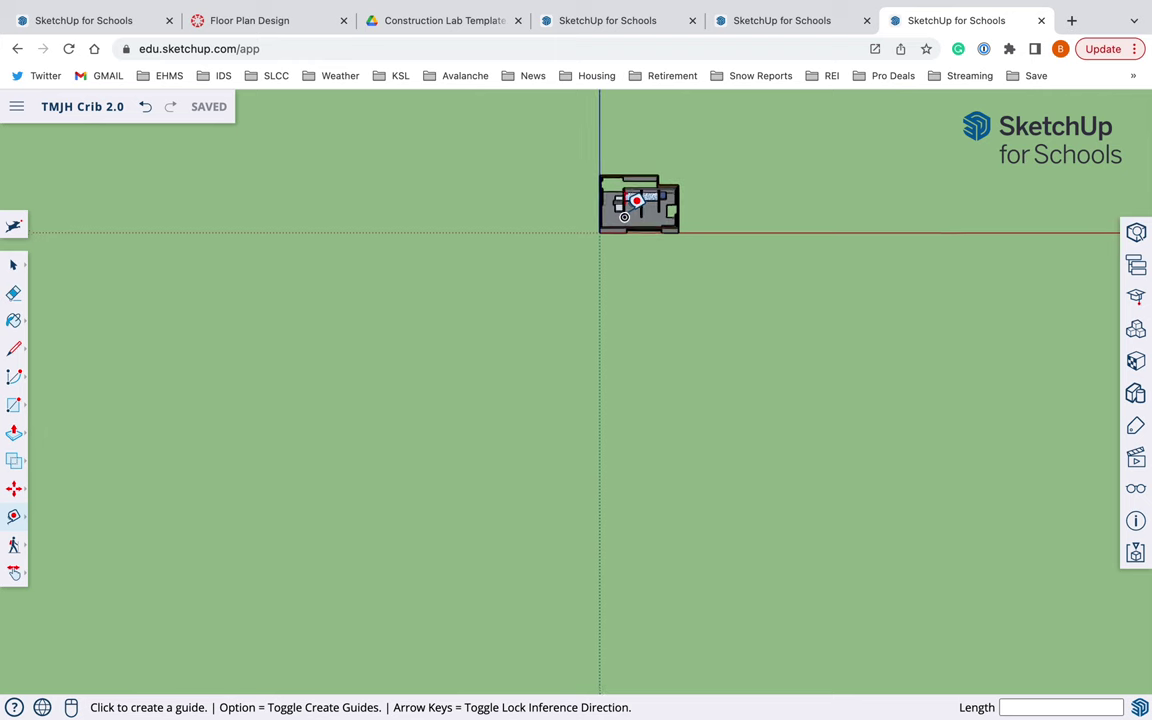
scroll(638, 198, "up", 6)
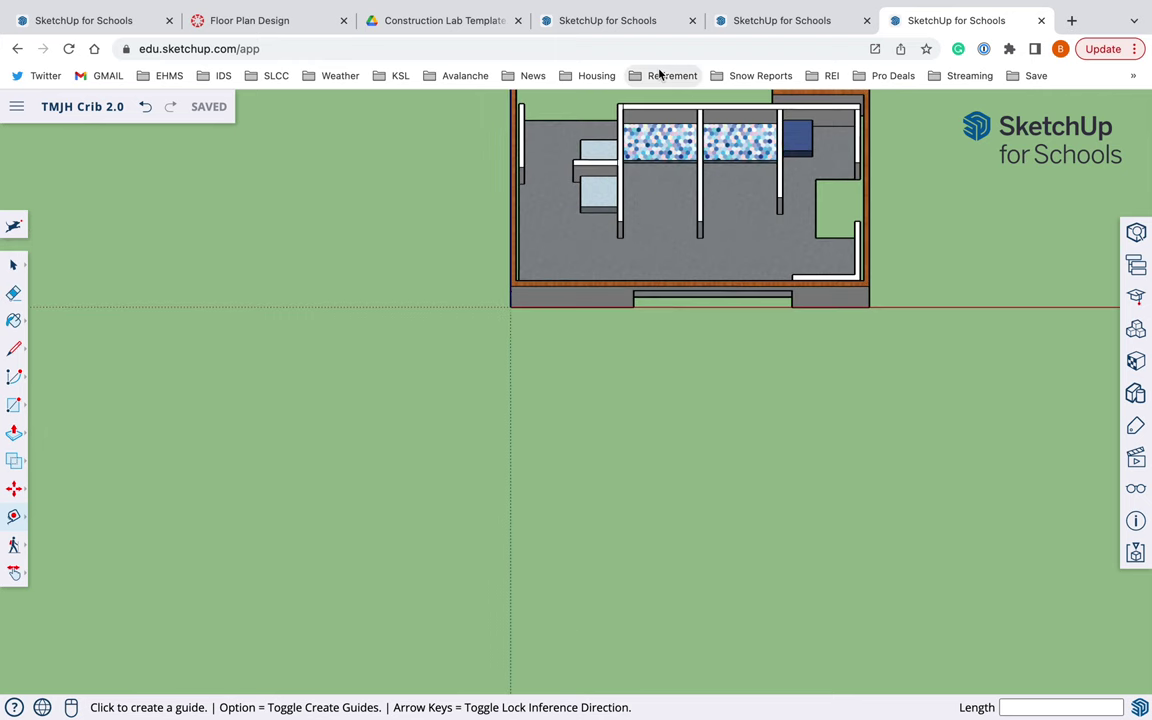
left_click(638, 28)
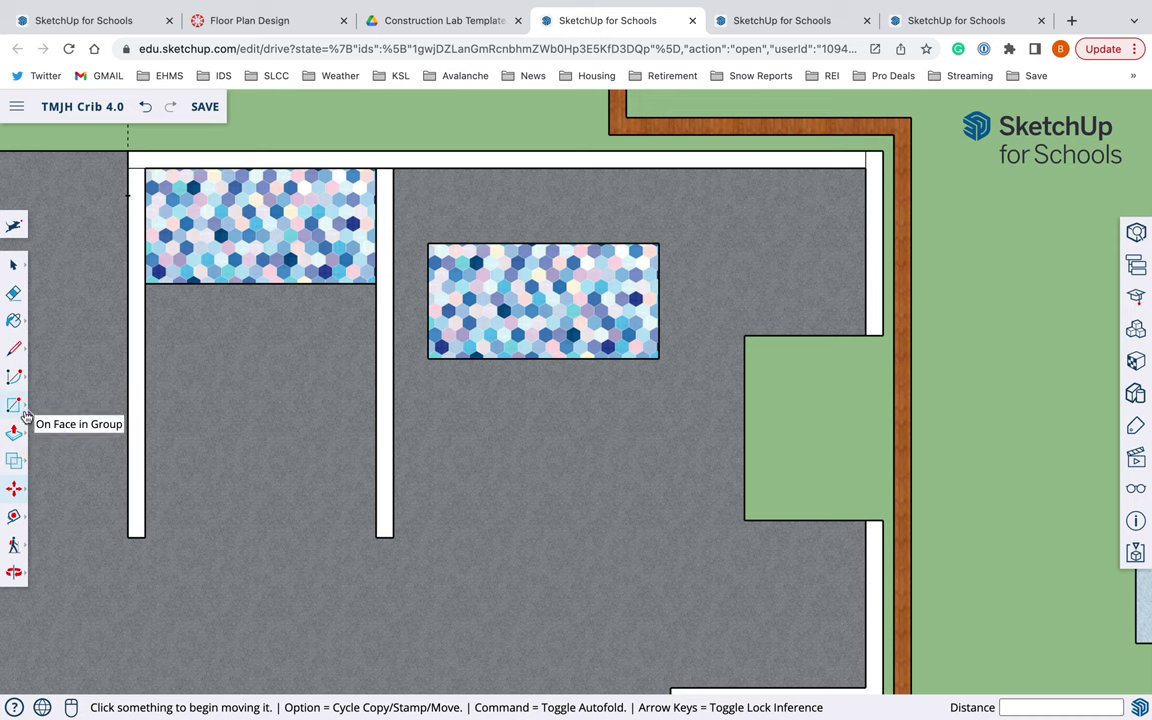
Rotate the second hex-tiled bathtub 90° about its corner so it runs lengthwise.
mouse_move(18, 490)
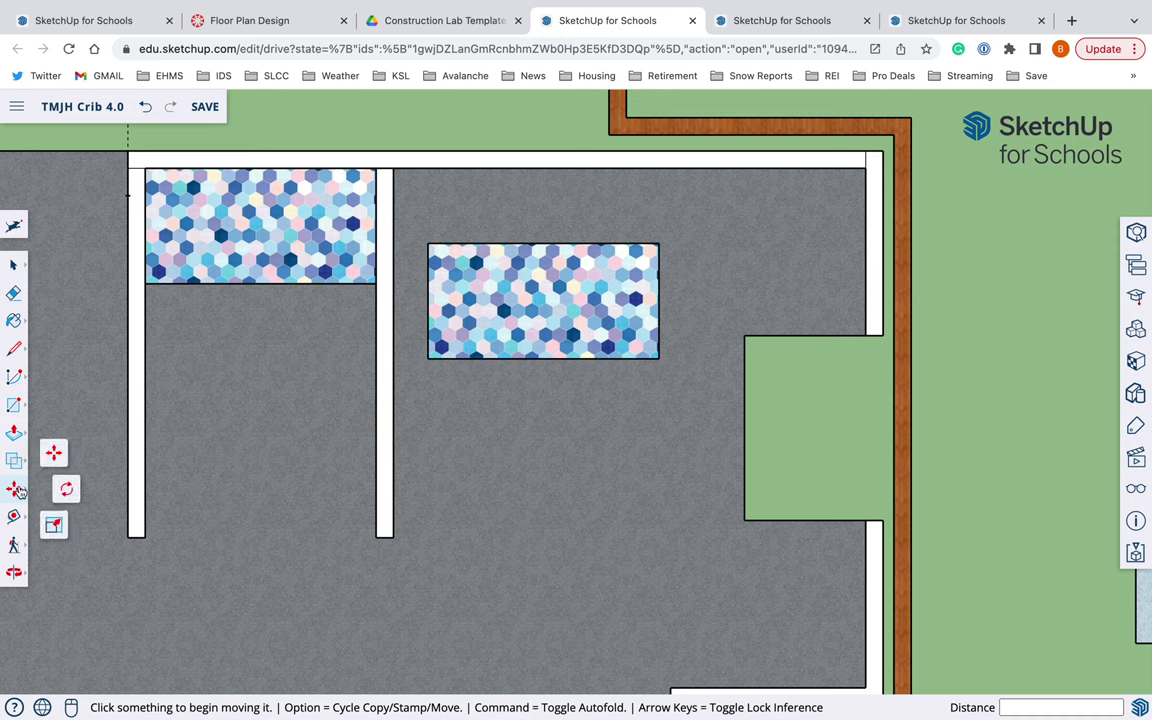
left_click(68, 489)
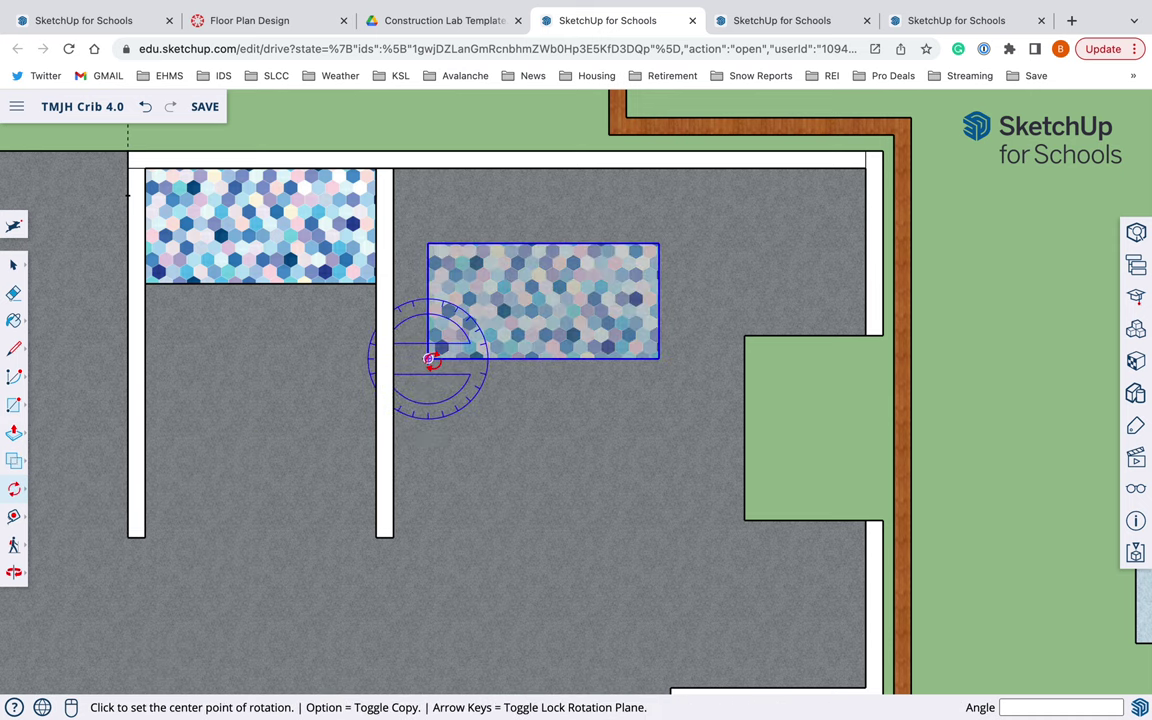
left_click(428, 358)
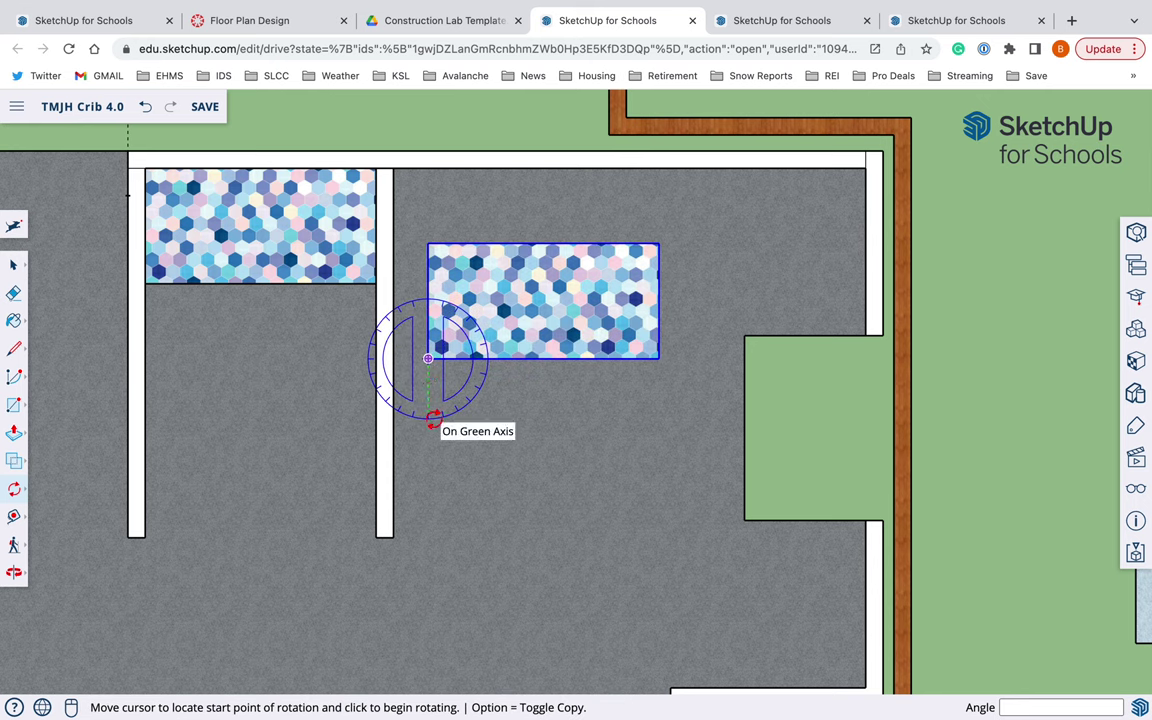
left_click(434, 432)
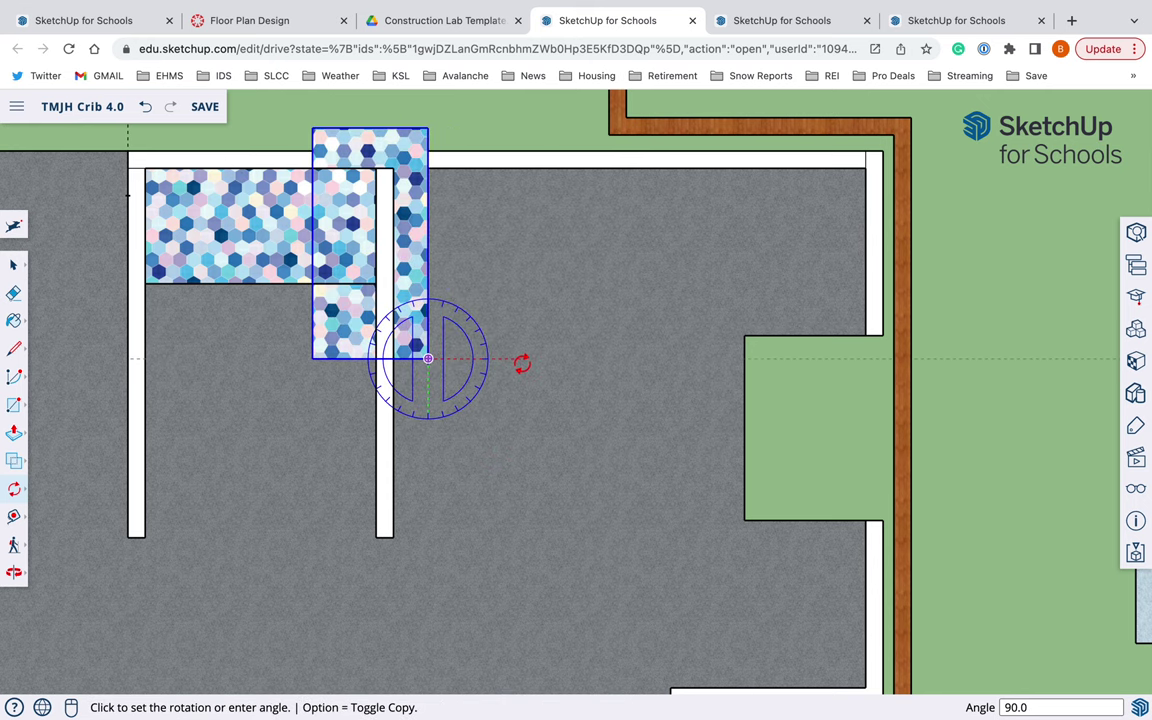
left_click(519, 362)
Move the rotated bathtub to sit right of the second partition wall.
key("m")
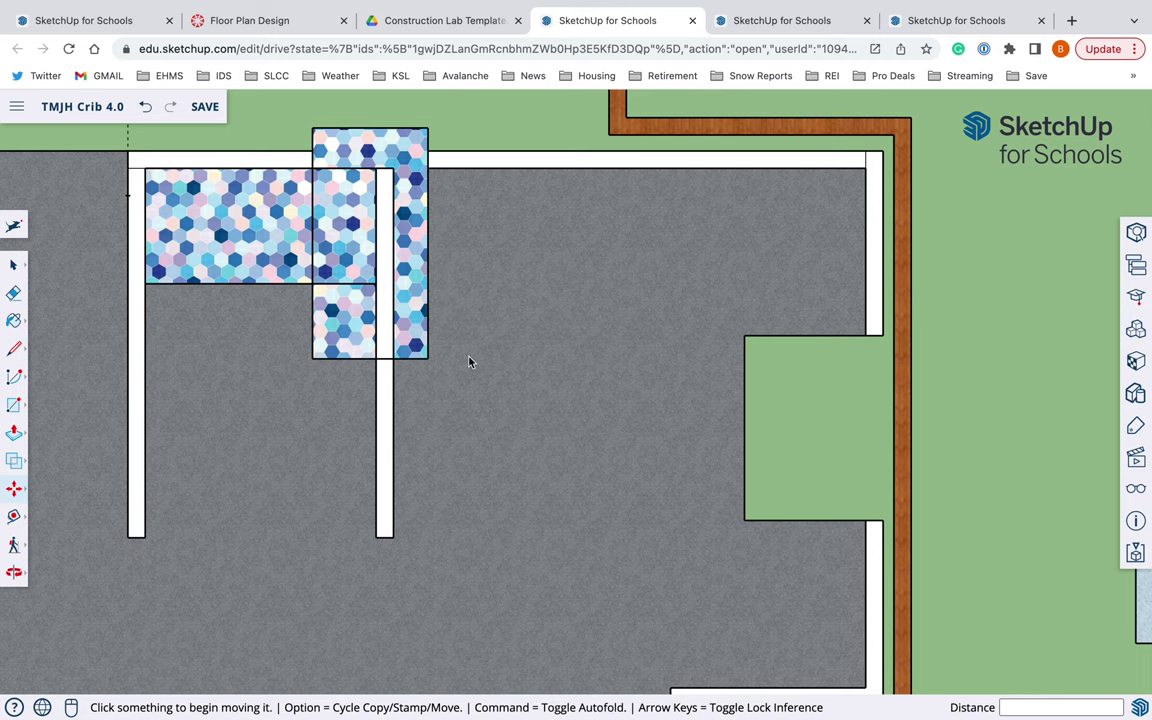
left_click(427, 344)
left_click(537, 443)
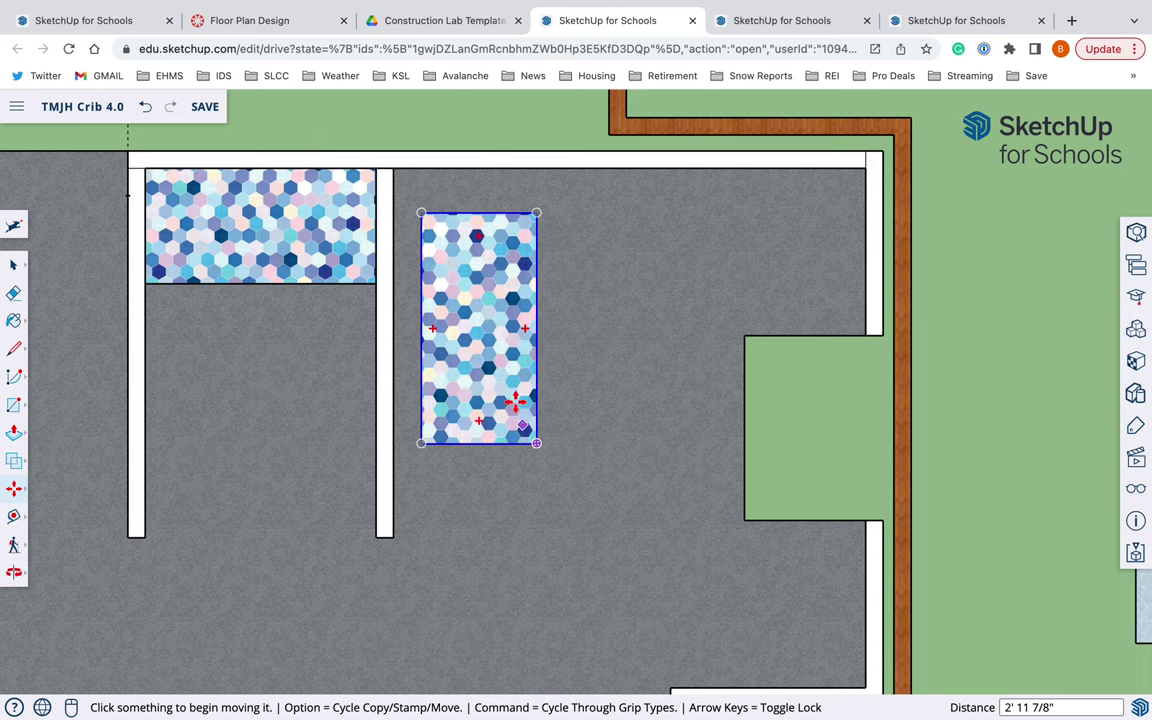
key("o")
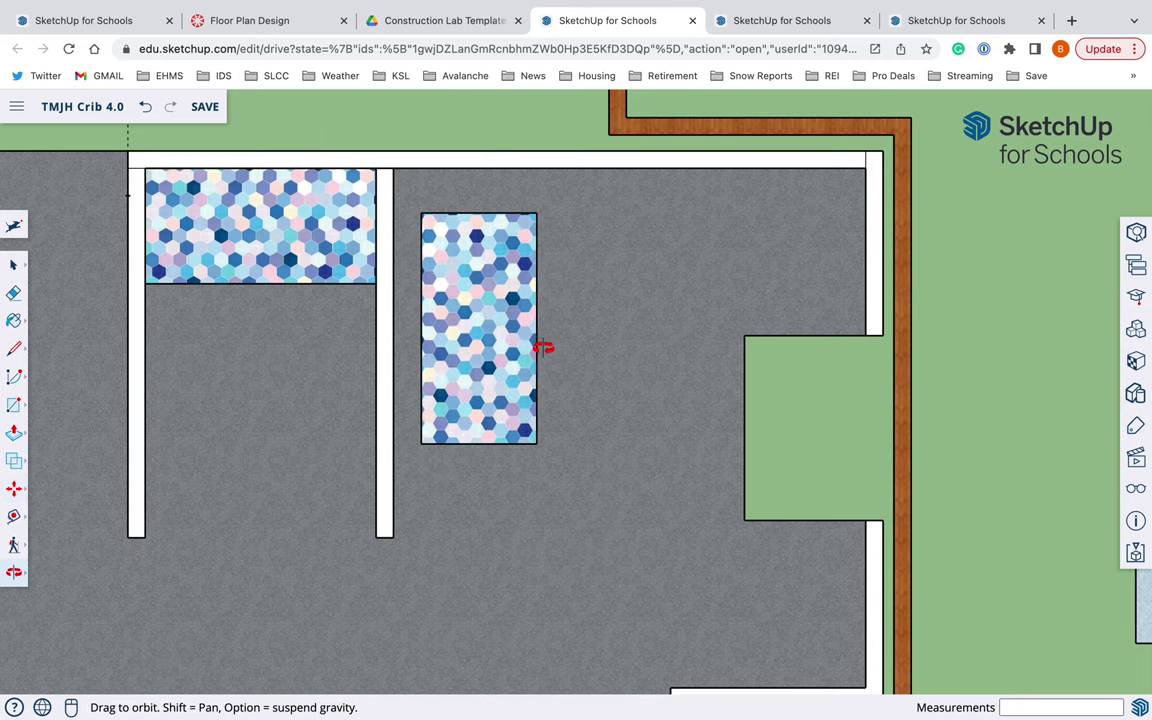
left_click_drag(543, 345, 626, 272)
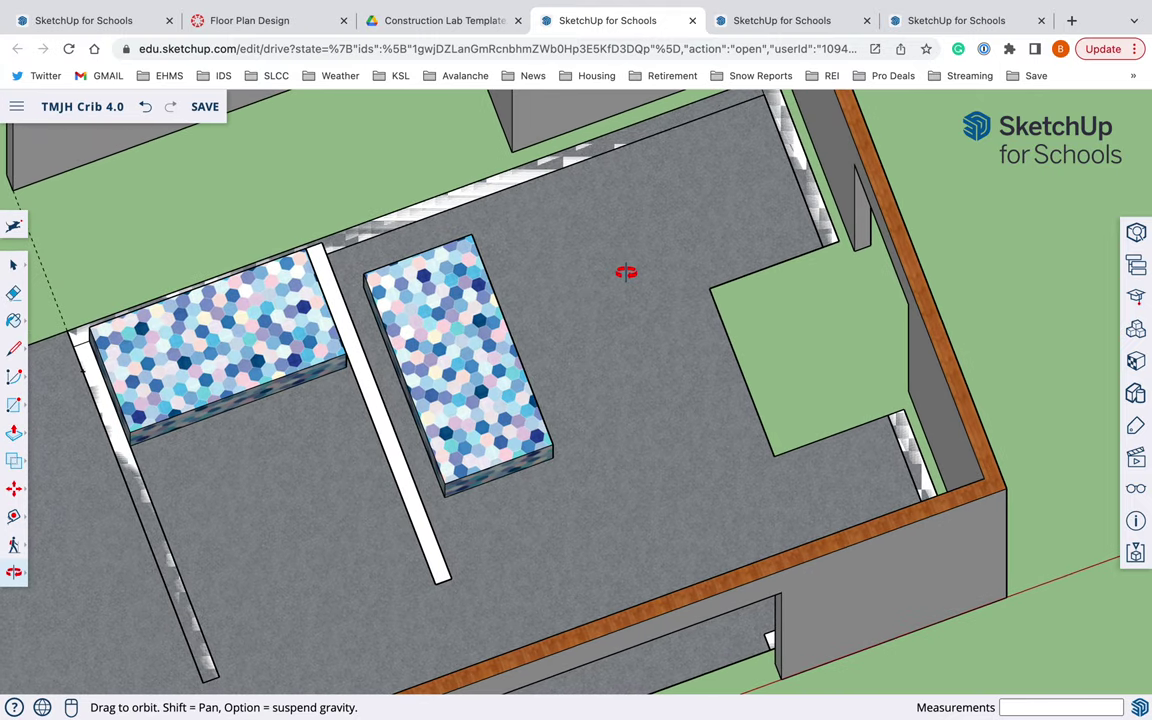
key("m")
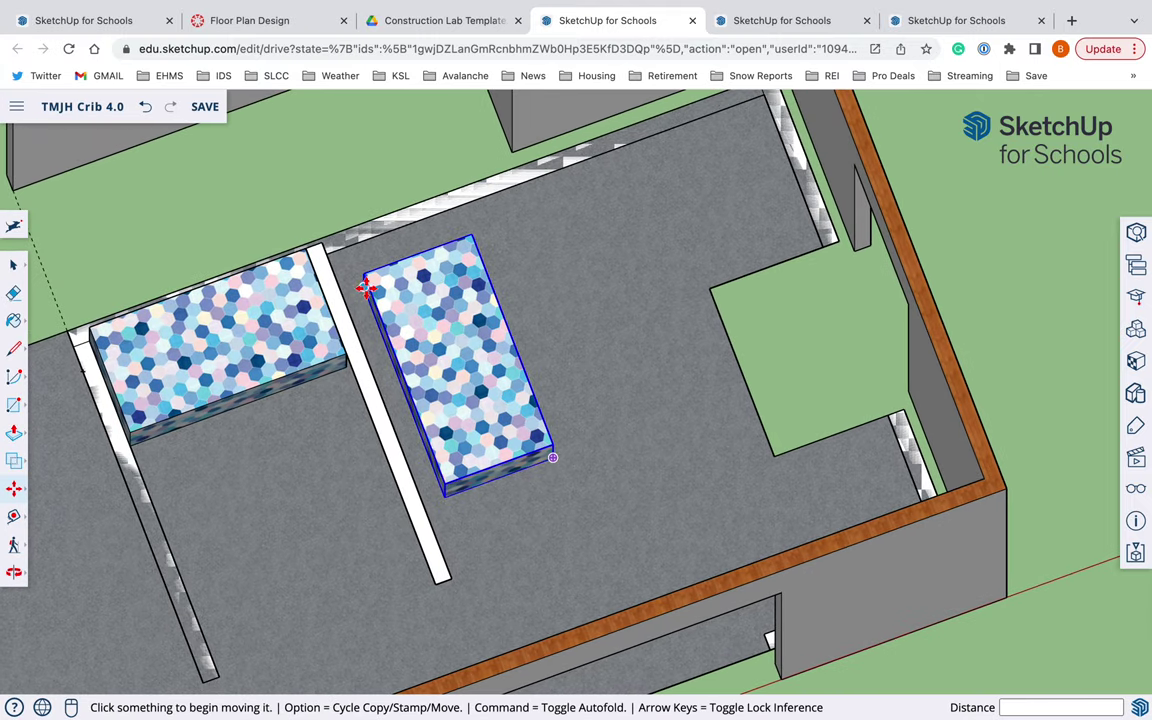
left_click(368, 290)
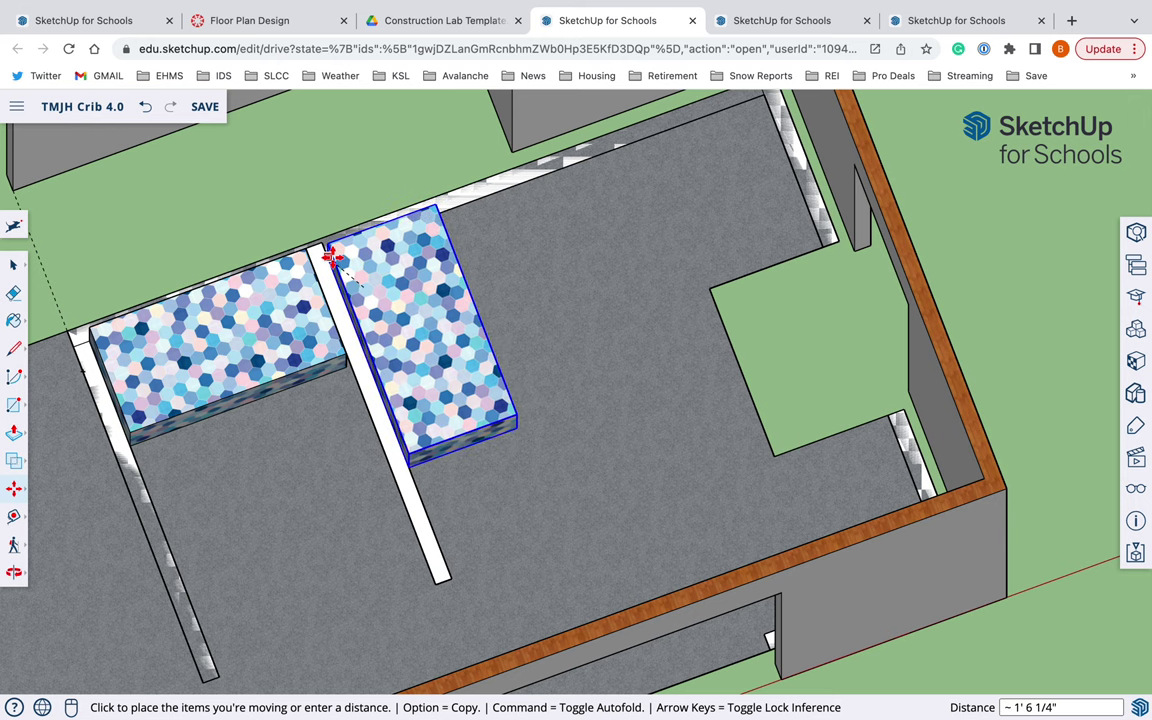
key("Escape")
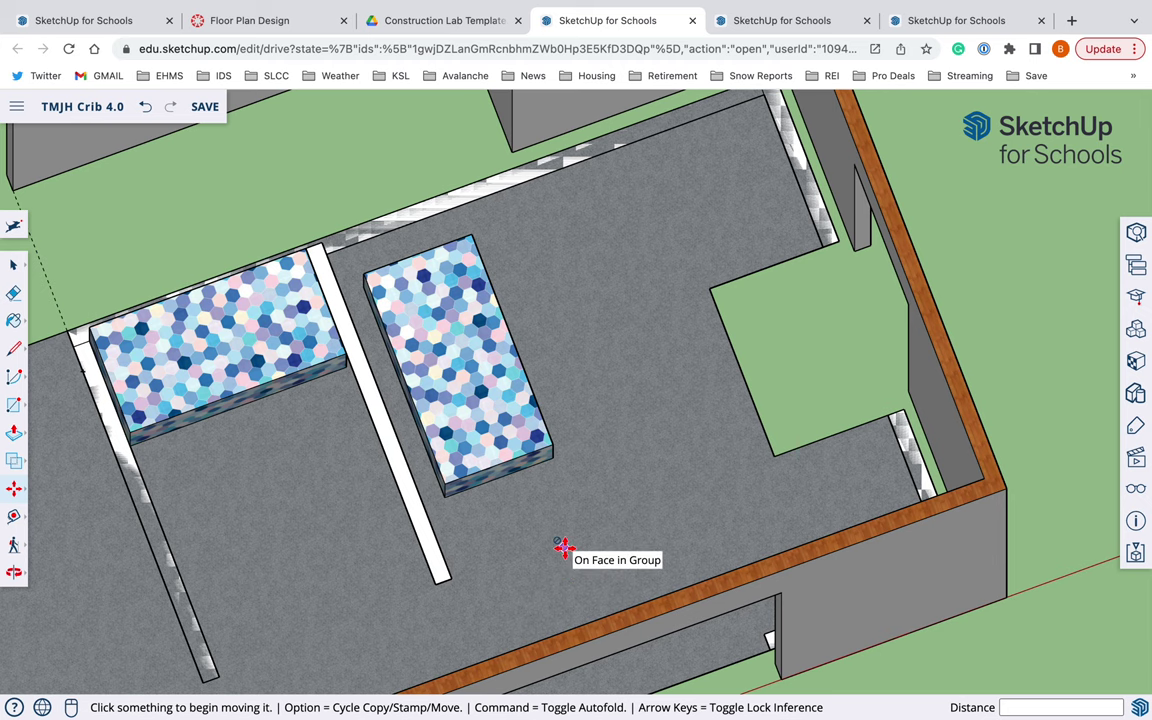
key("o")
left_click_drag(540, 558, 449, 440)
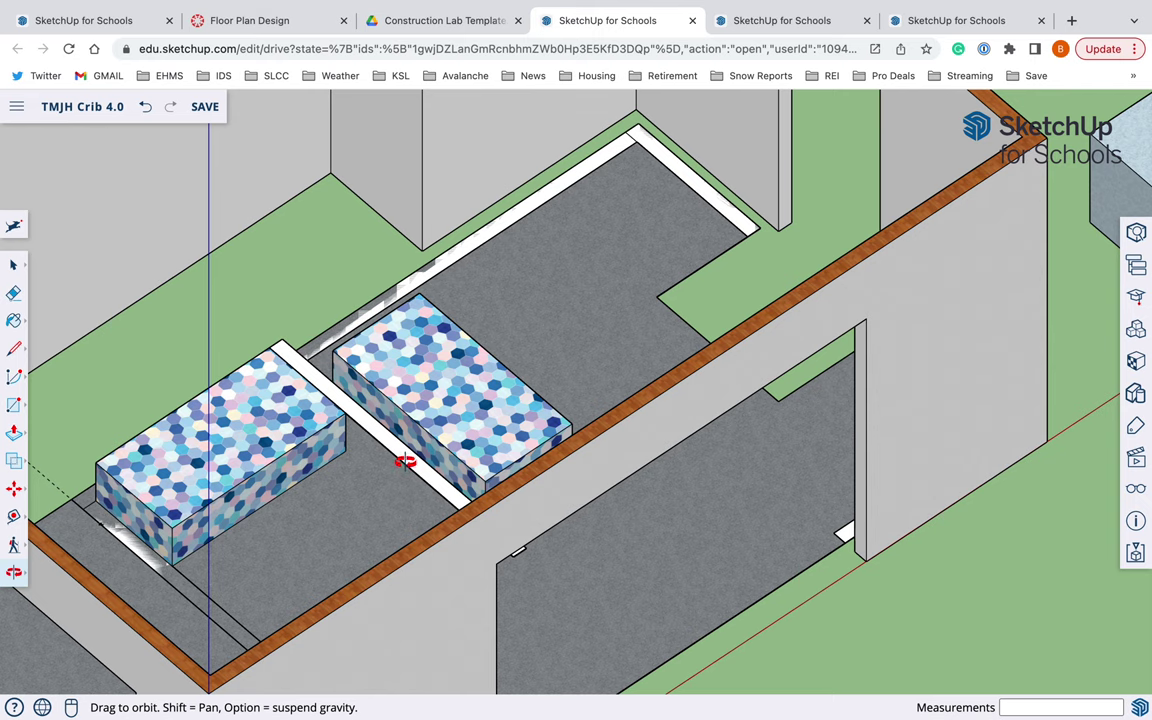
left_click_drag(399, 480, 385, 284)
left_click_drag(385, 399, 321, 516)
scroll(383, 399, "down", 5)
scroll(383, 400, "up", 10)
scroll(321, 514, "down", 3)
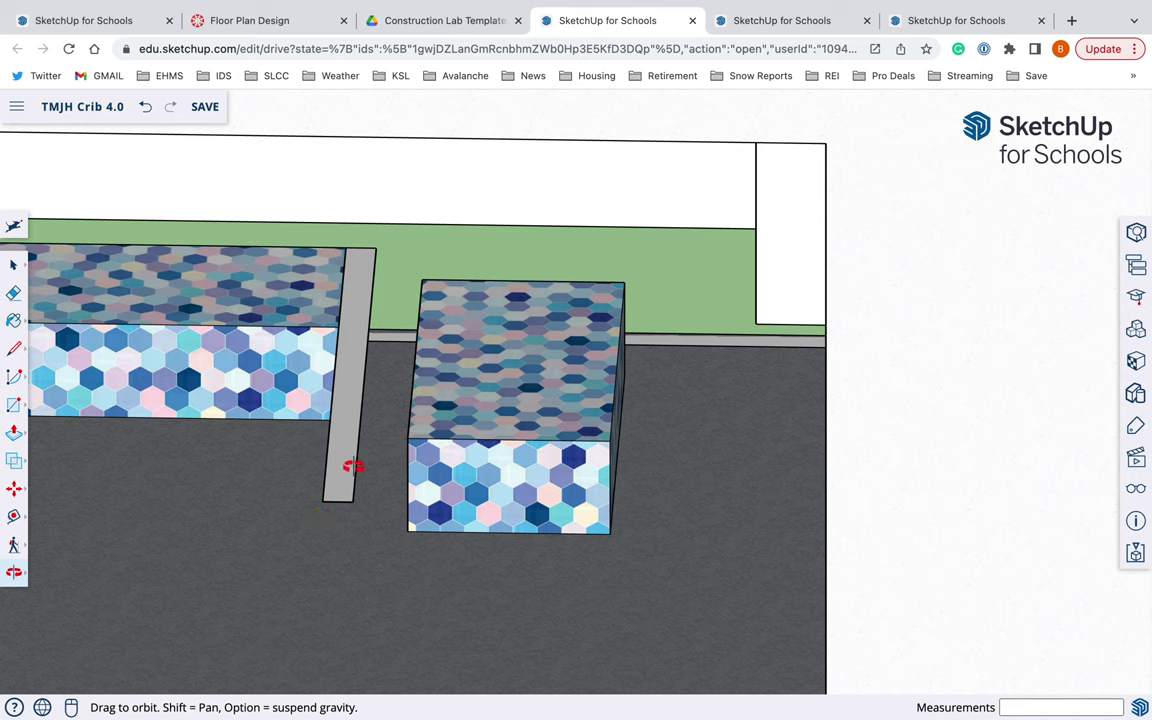
Erase the old wall post between the bathtubs and the leftover edge below the left tub.
key("e")
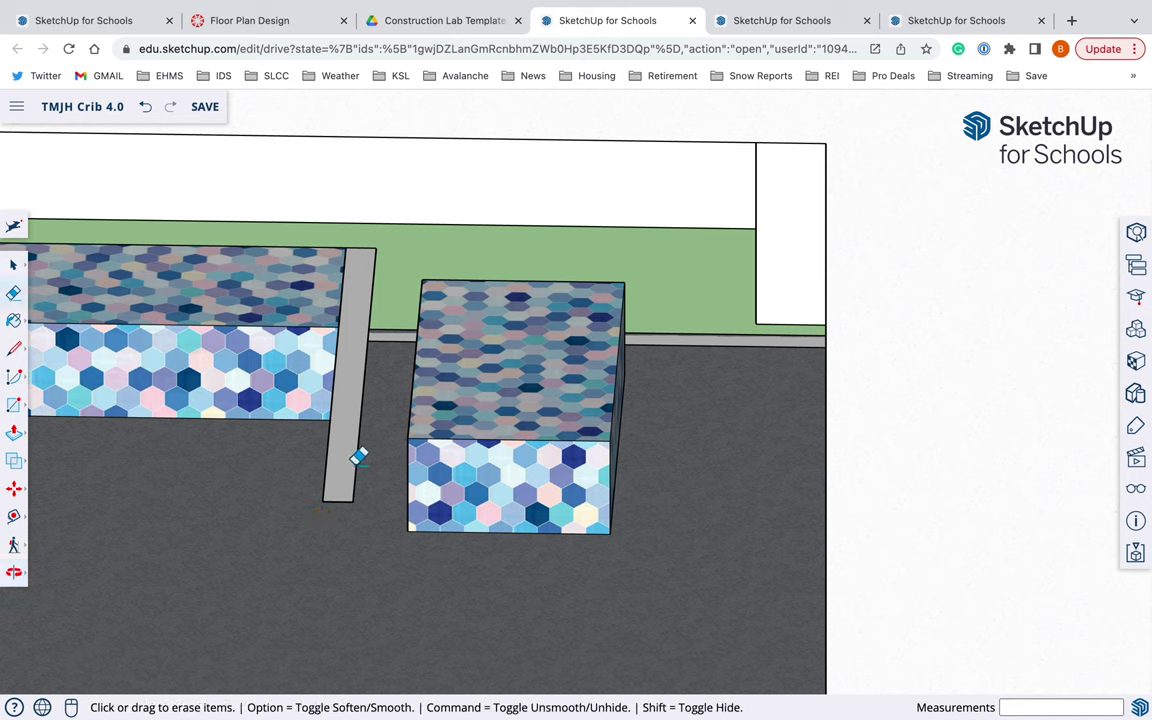
left_click(360, 457)
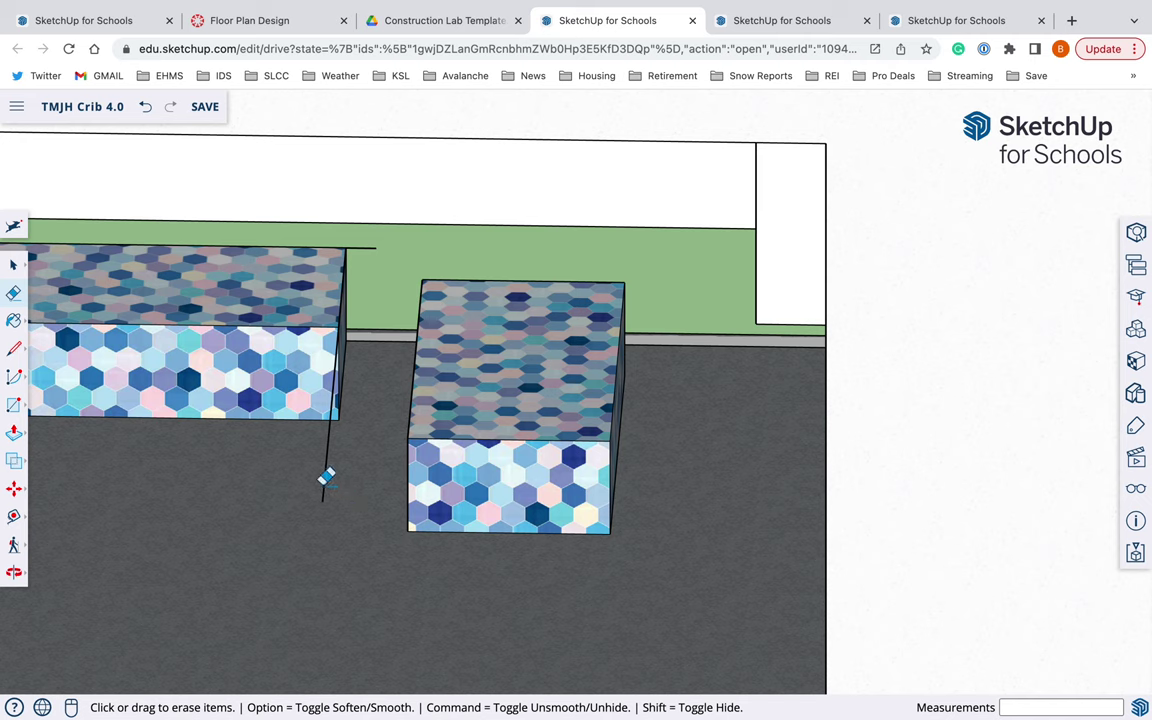
left_click(325, 478)
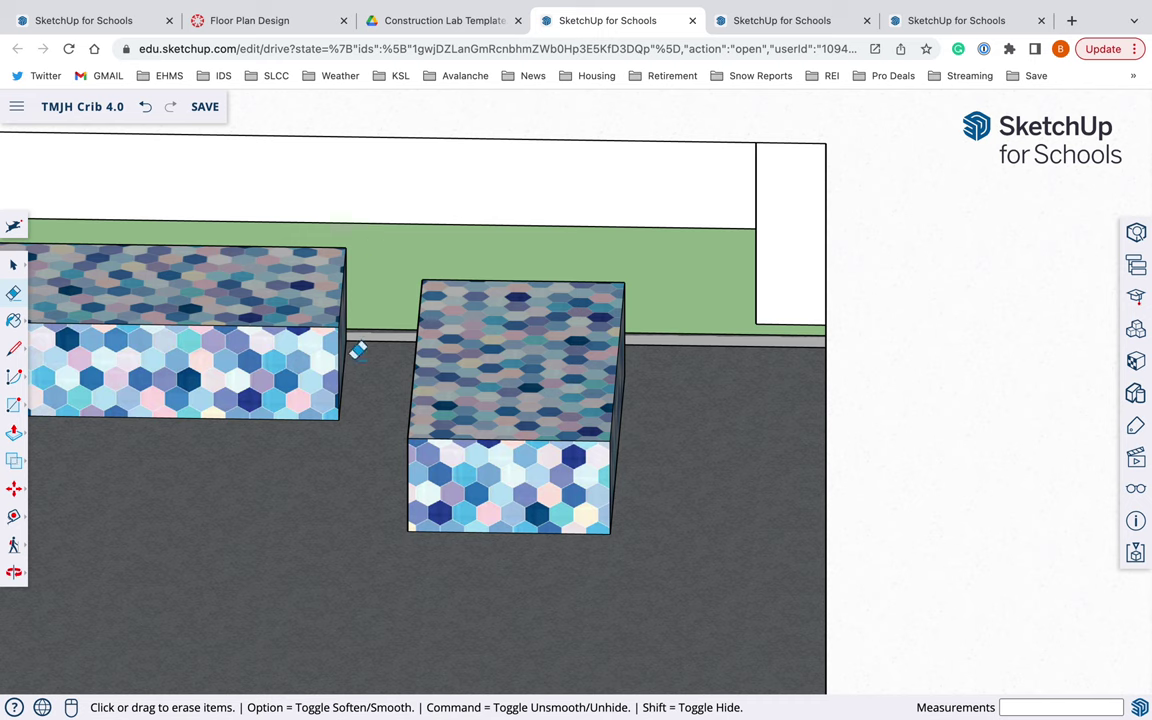
Draw a closed 8'-long thin wall outline from the bathtub corner down the floor.
key("l")
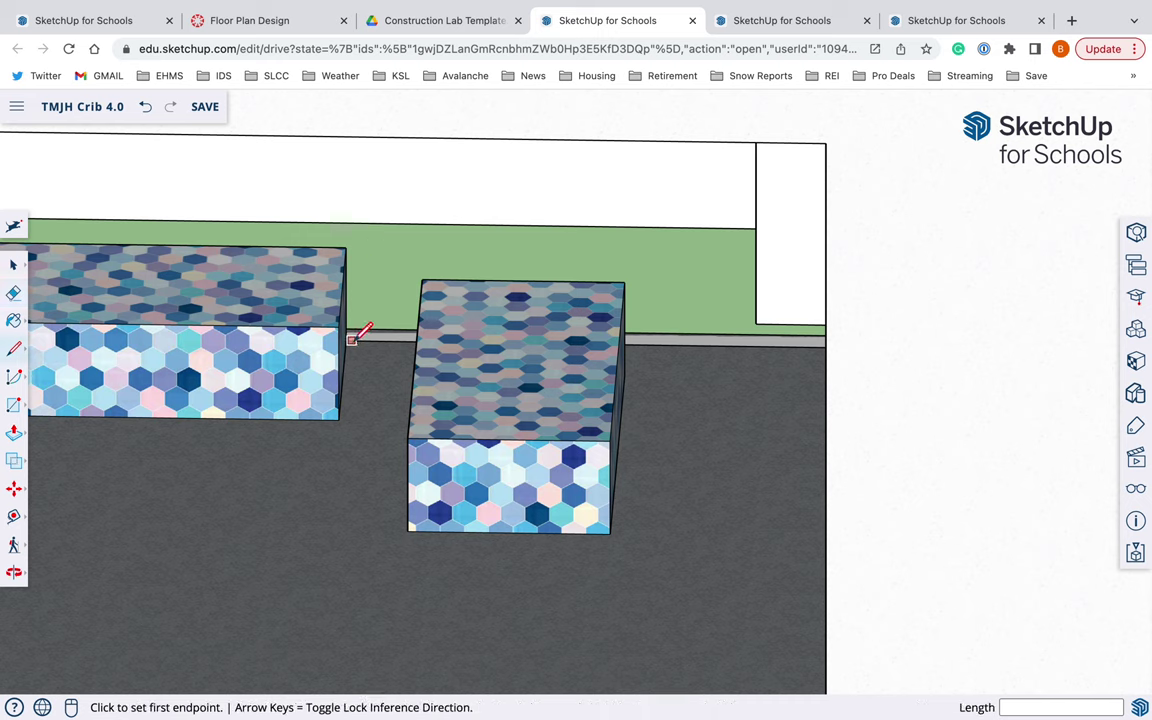
left_click(345, 340)
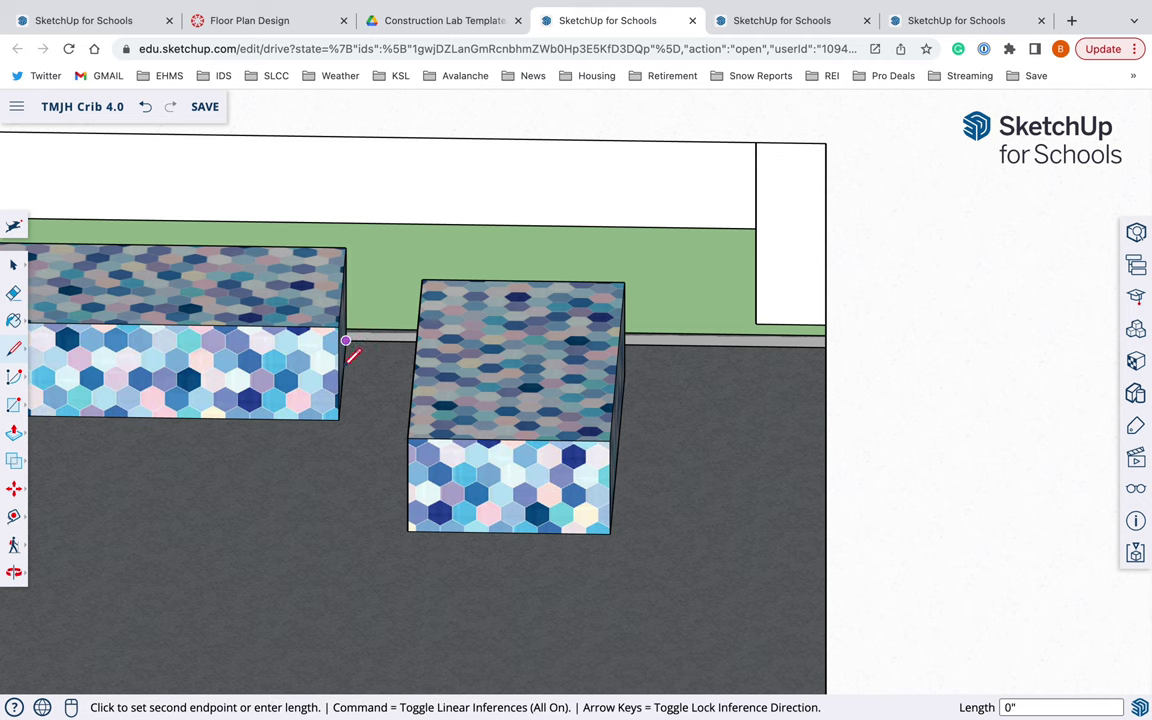
left_click(322, 605)
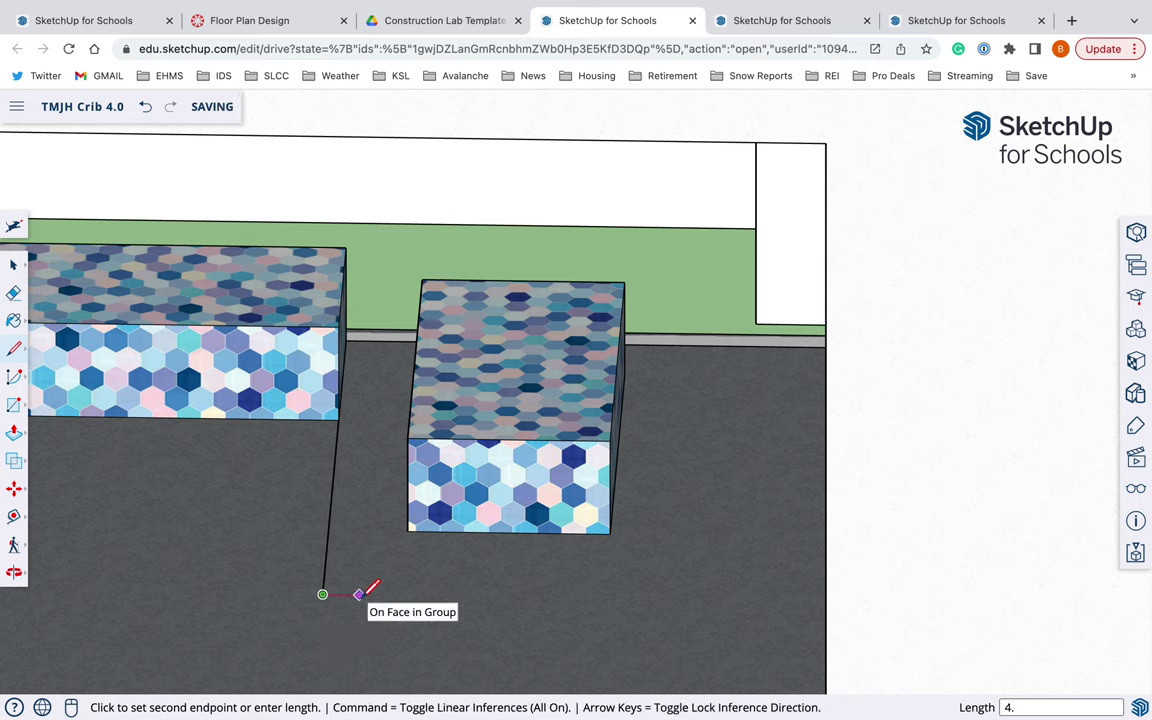
left_click(352, 595)
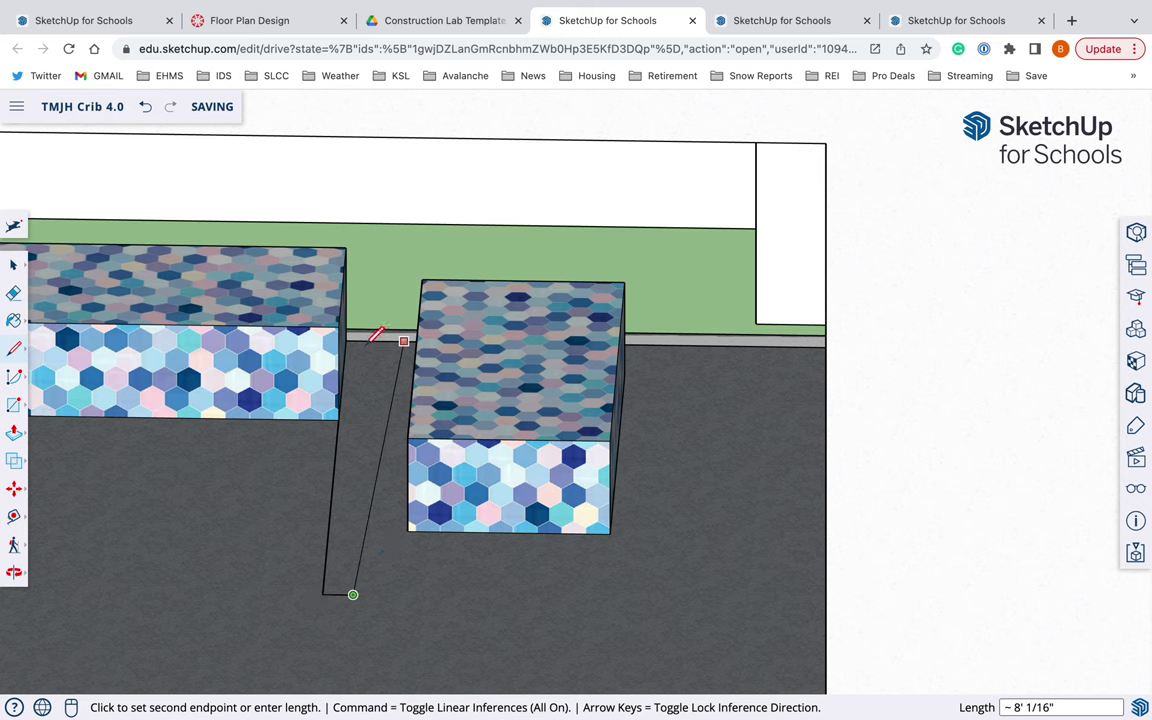
left_click(377, 340)
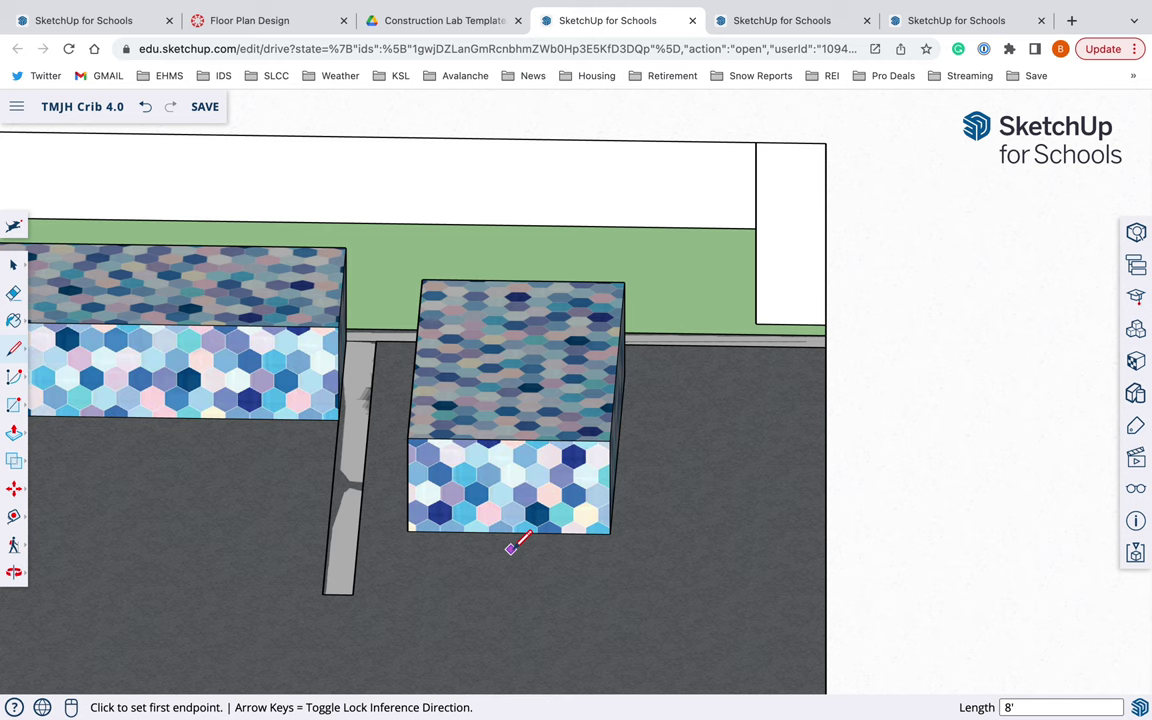
Slide the second bathtub left, nudging it about 3 7/8" until it butts the new wall strip.
middle_click_drag(511, 550, 561, 600)
key("m")
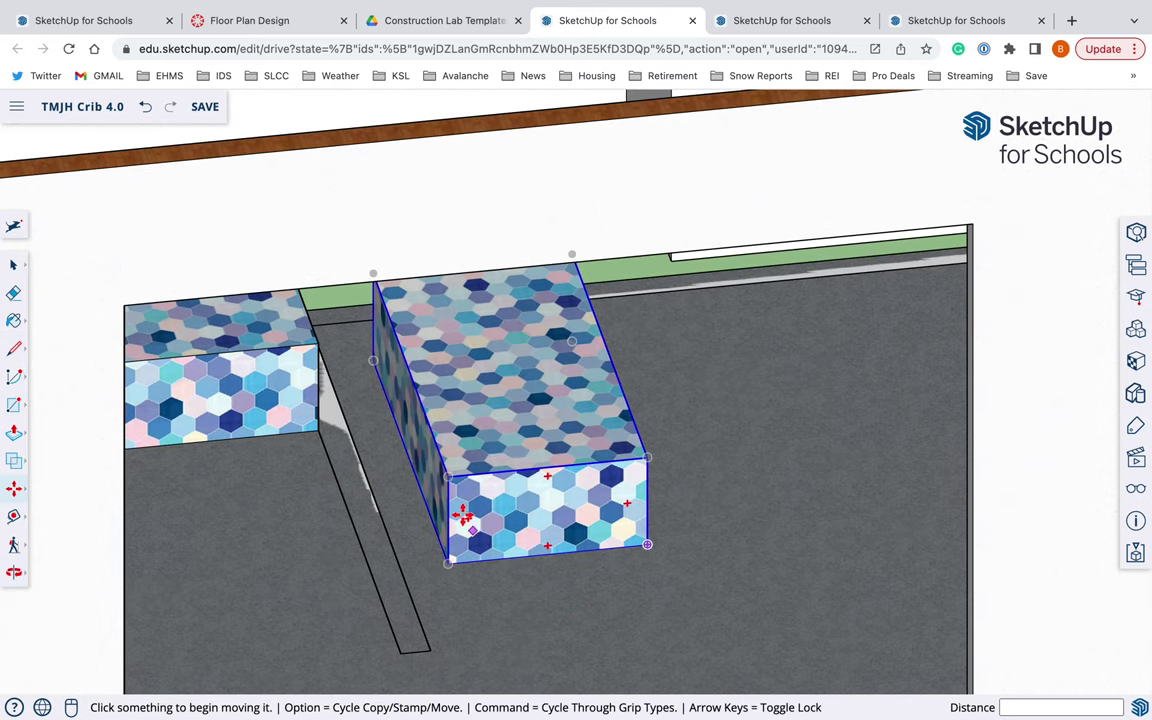
left_click(373, 362)
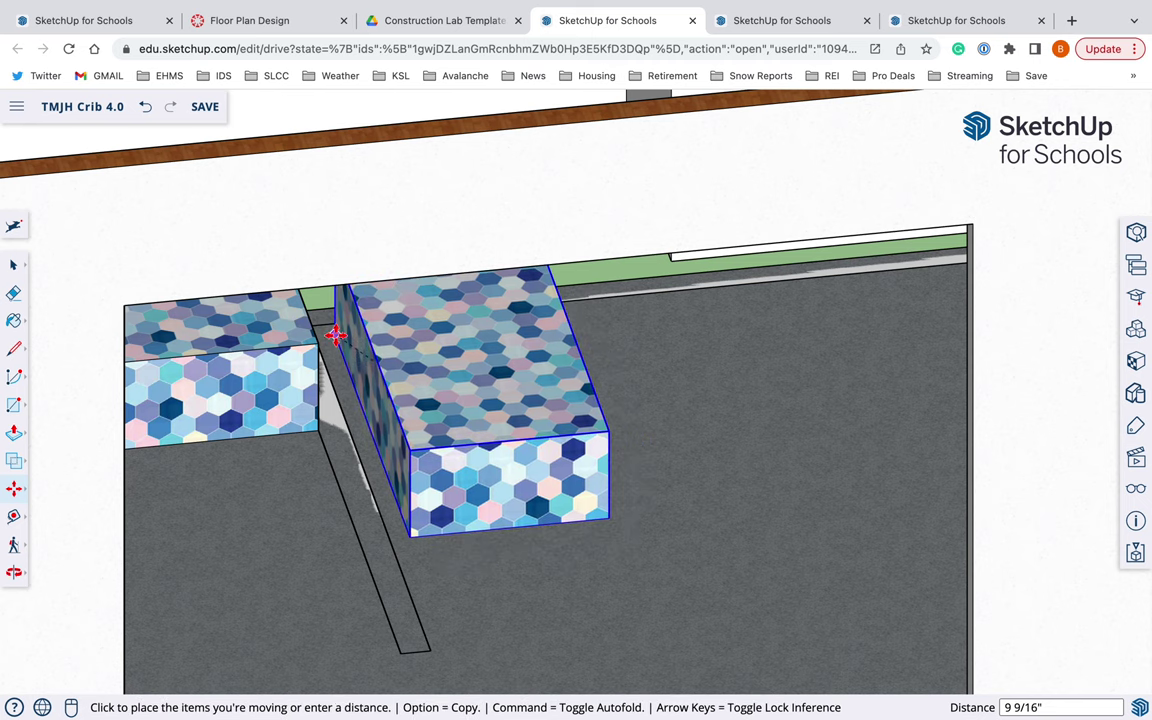
left_click(336, 325)
middle_click_drag(357, 358, 465, 522)
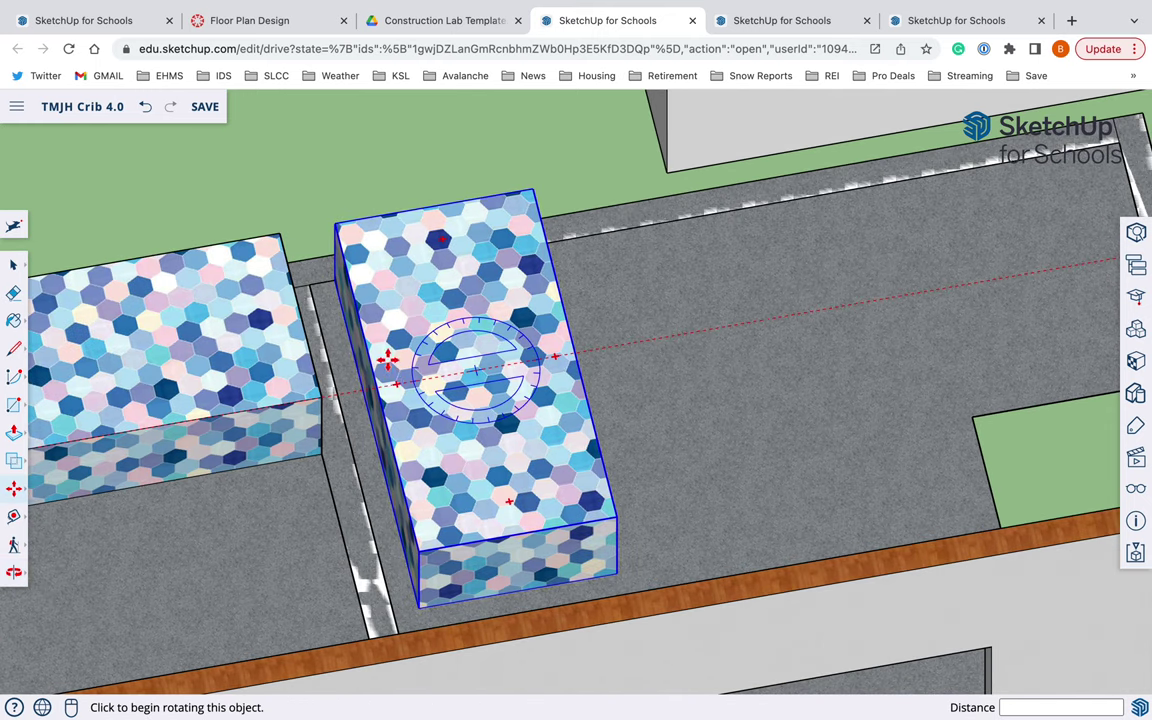
left_click(333, 280)
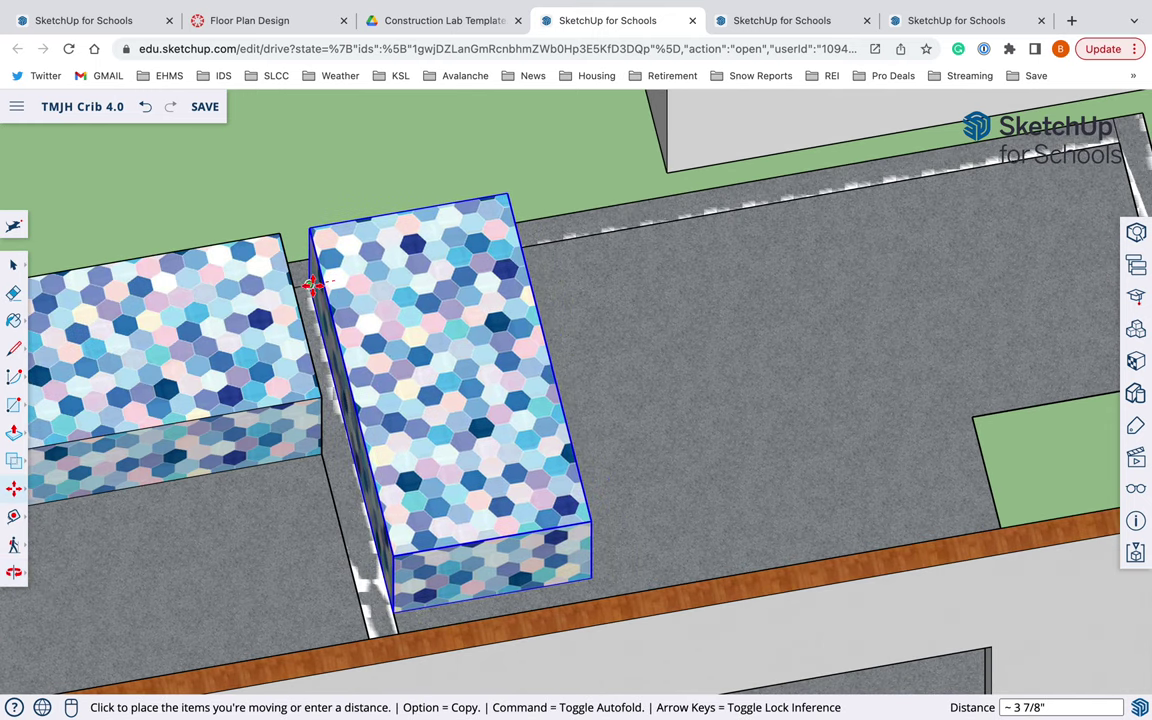
left_click(309, 284)
scroll(689, 432, "down", 6)
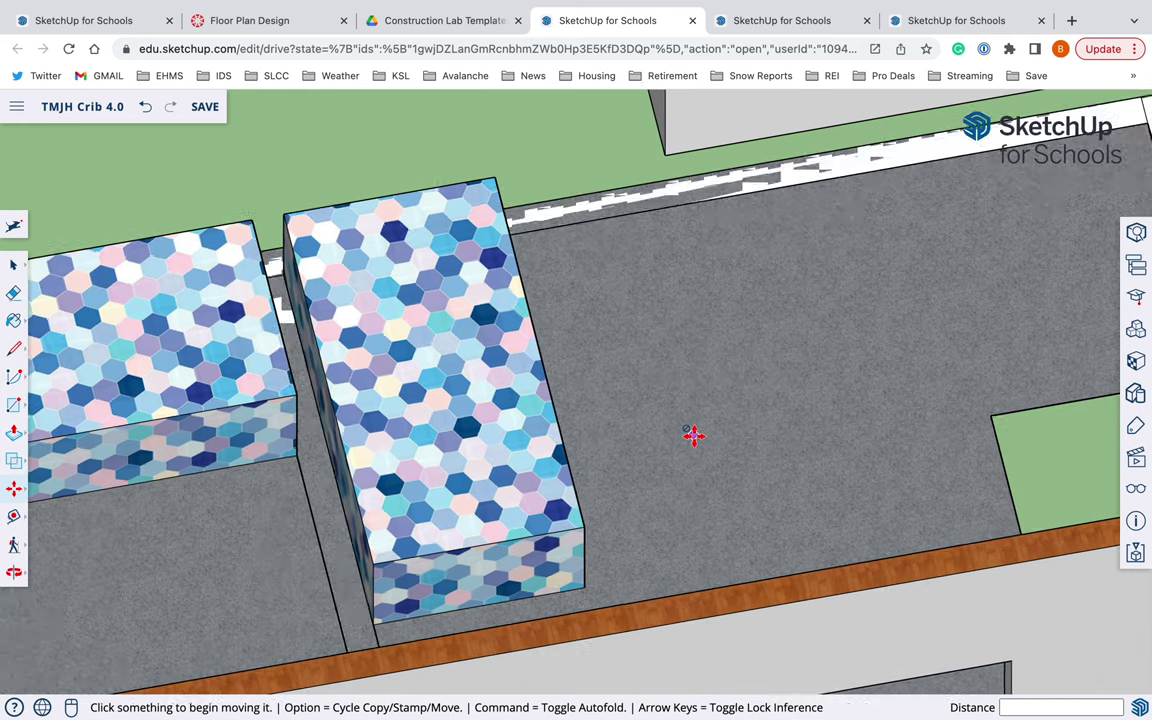